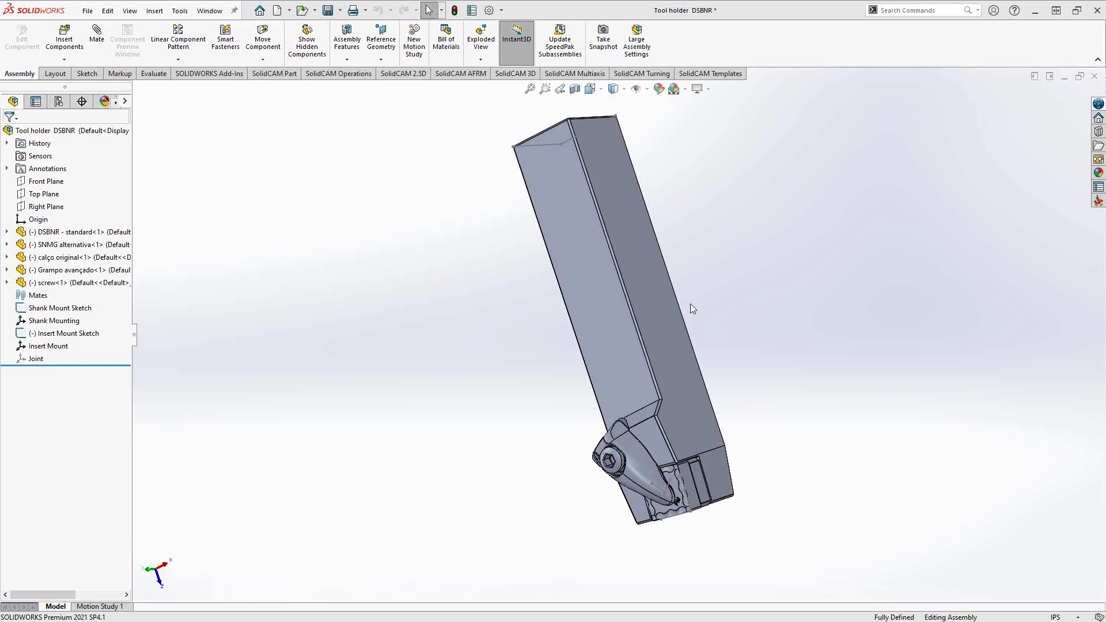
# - Create a new SolidCAM ToolKit tool-assemblies library
pyautogui.click(179, 11)
pyautogui.moveTo(216, 73)
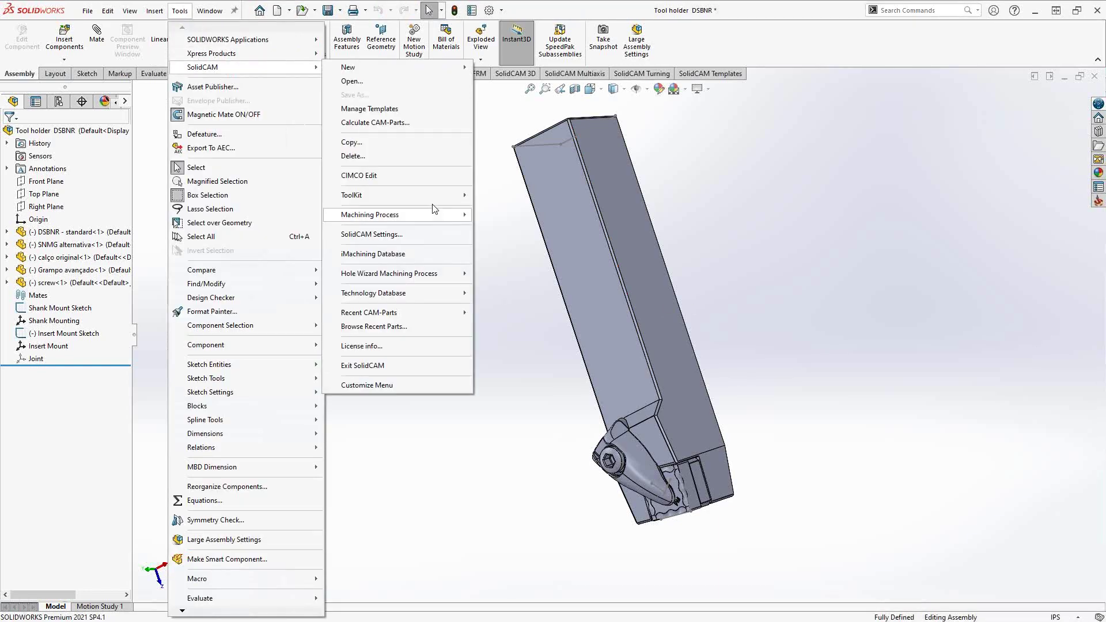
pyautogui.moveTo(435, 200)
pyautogui.moveTo(502, 201)
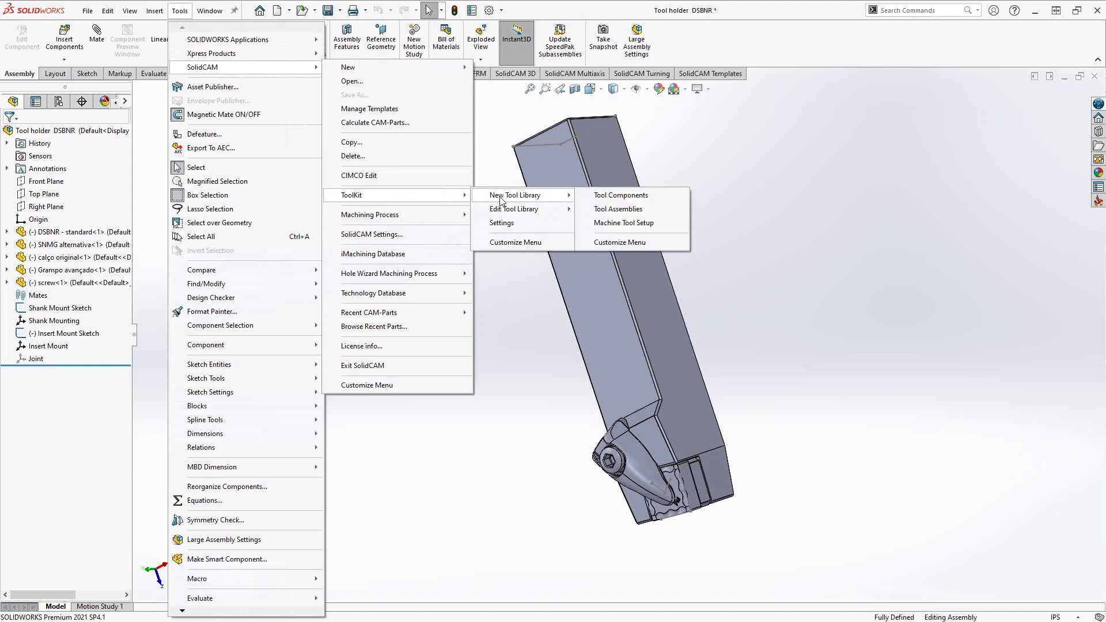
pyautogui.click(615, 212)
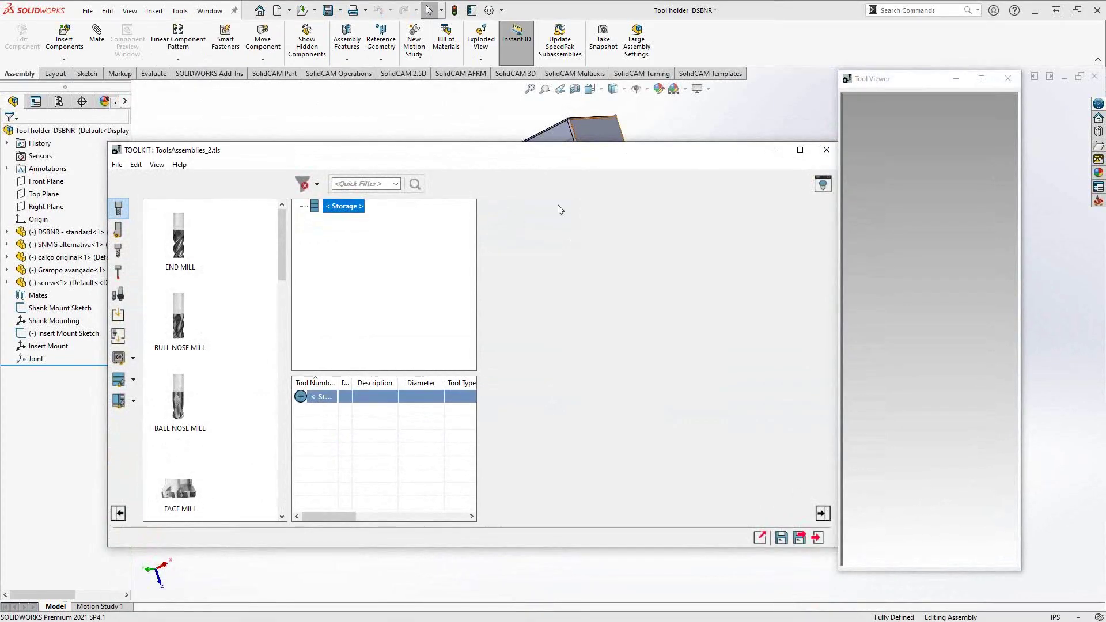
# - Save the new library as 'CAD Based Tool Assy Video.tls'
pyautogui.click(117, 165)
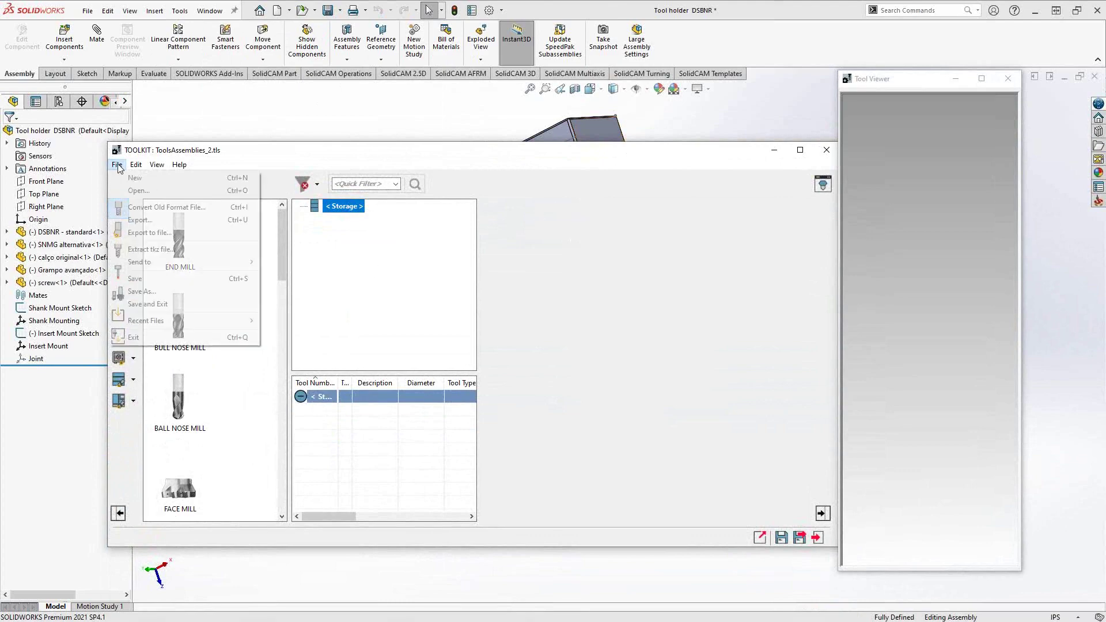
pyautogui.click(151, 292)
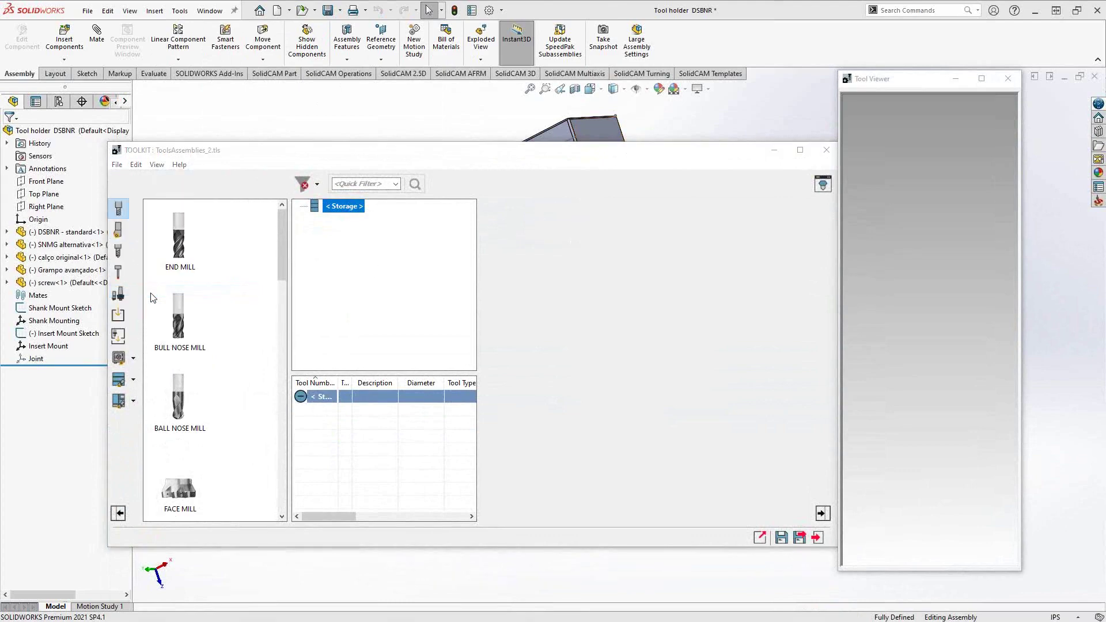
pyautogui.click(434, 283)
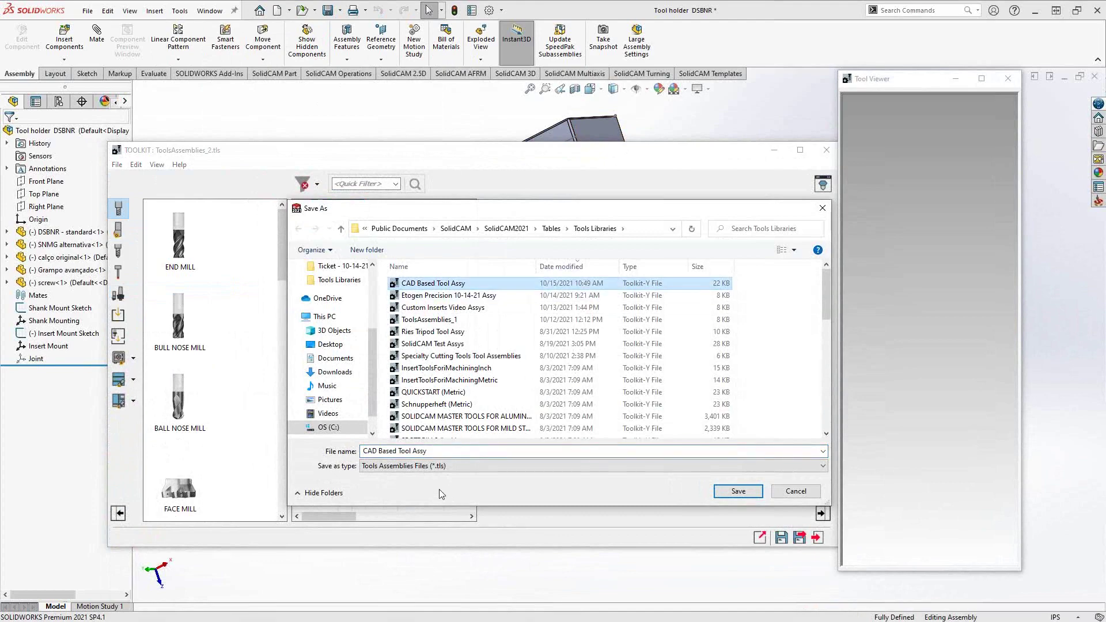
pyautogui.click(441, 451)
pyautogui.click(441, 452)
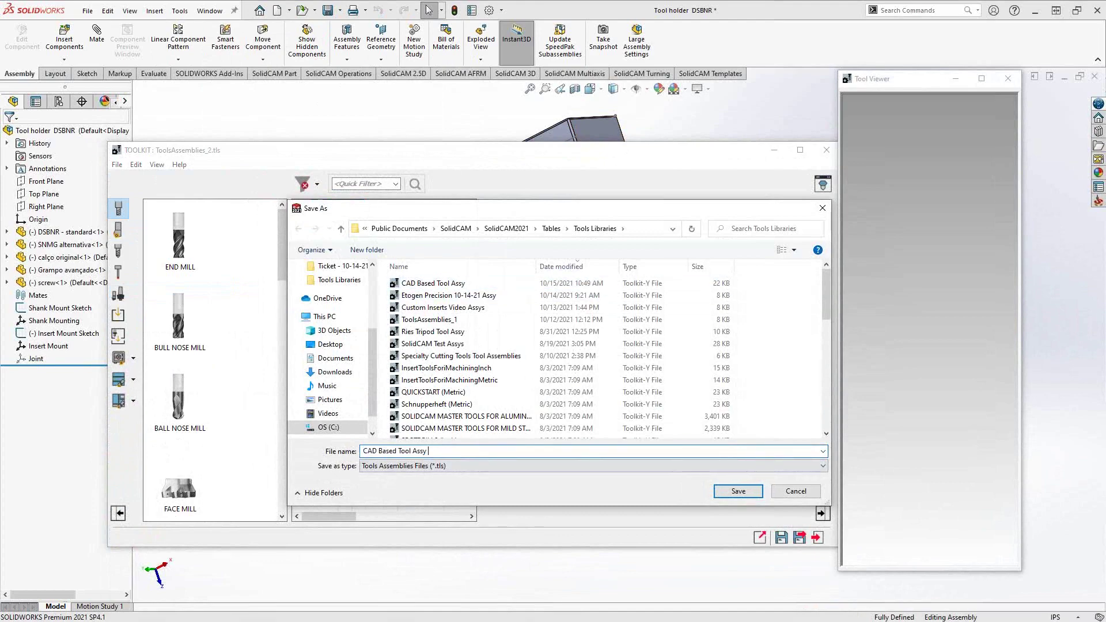
pyautogui.write('Vie')
pyautogui.write('eo')
pyautogui.press('Return')
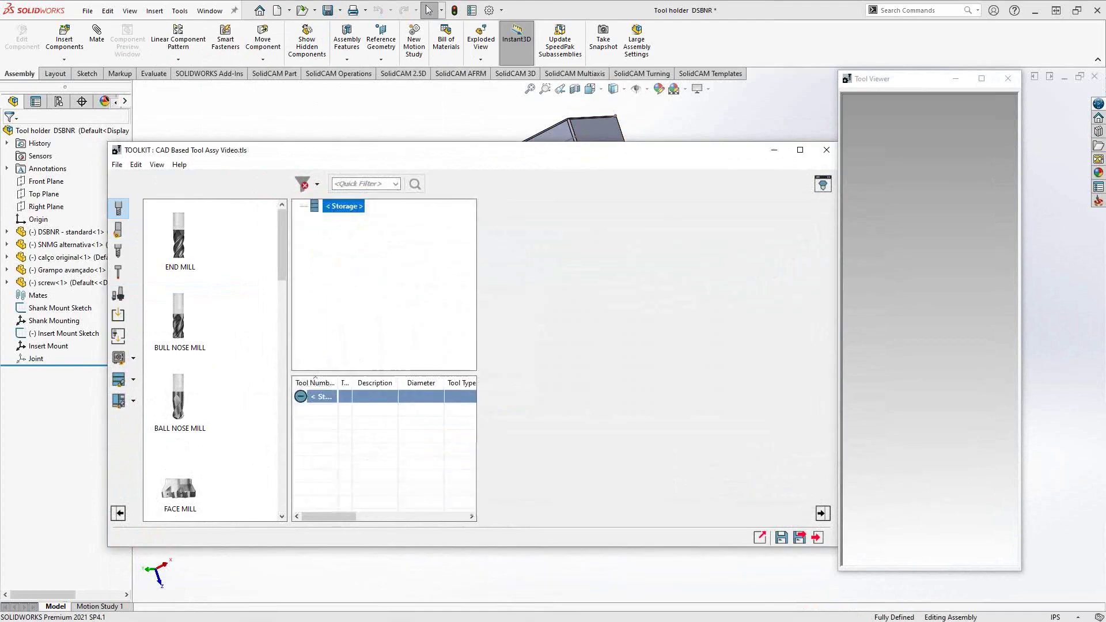
# - Import the holder assembly from CAD and generate it as turning tool Profile 0° R0.23638
pyautogui.click(119, 337)
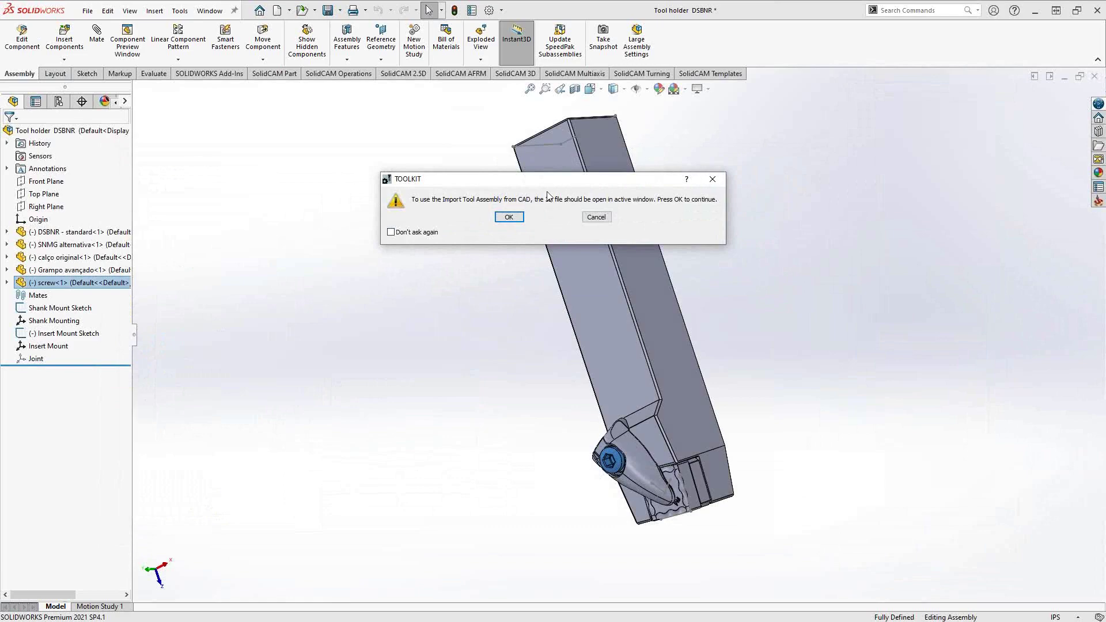
pyautogui.click(509, 218)
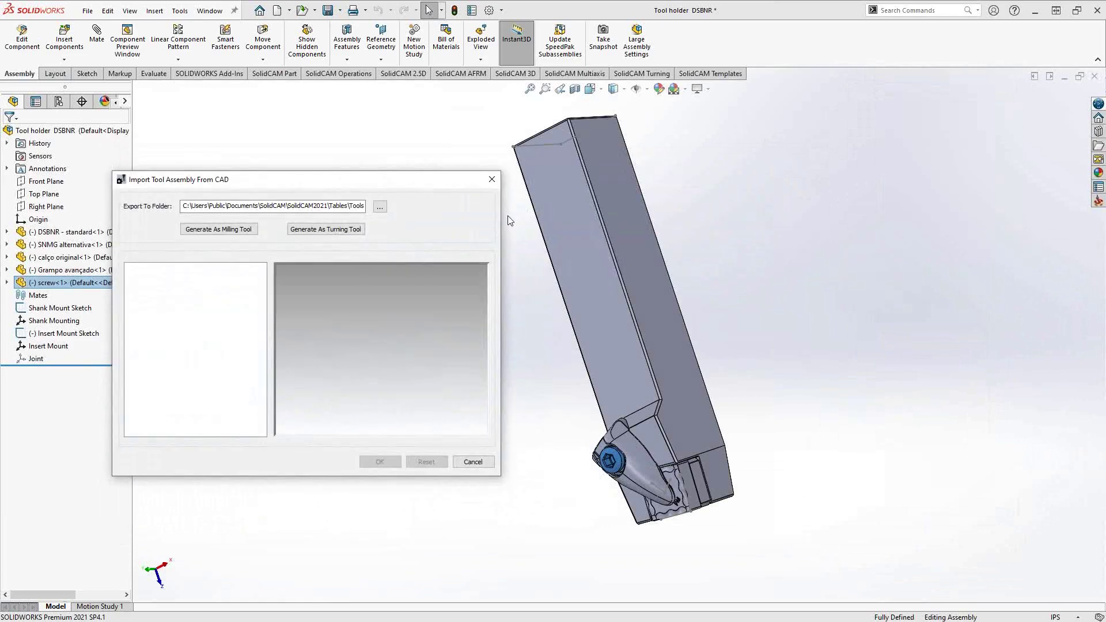
pyautogui.moveTo(348, 181); pyautogui.dragTo(380, 170)
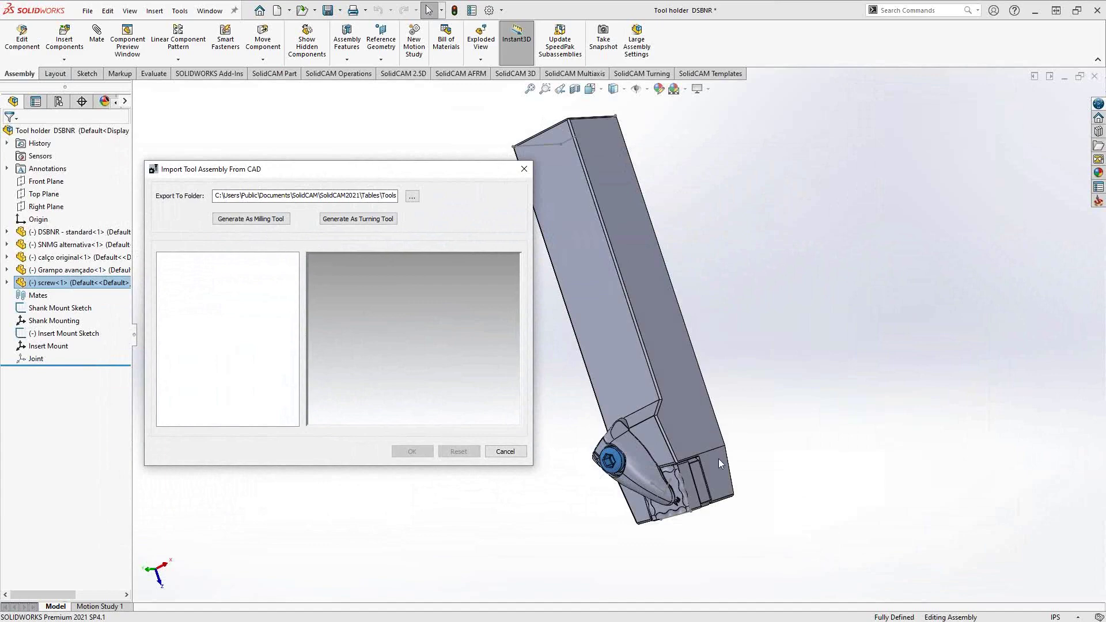
pyautogui.click(354, 219)
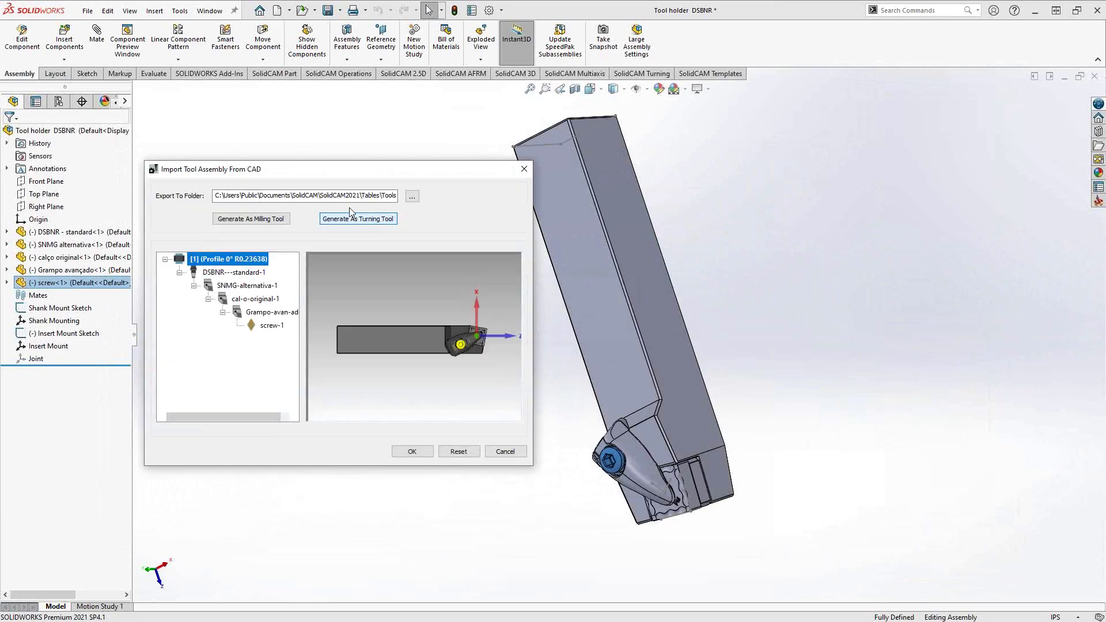
# - Set screw-1 as the shank of the imported tool
pyautogui.moveTo(427, 382); pyautogui.dragTo(376, 375)
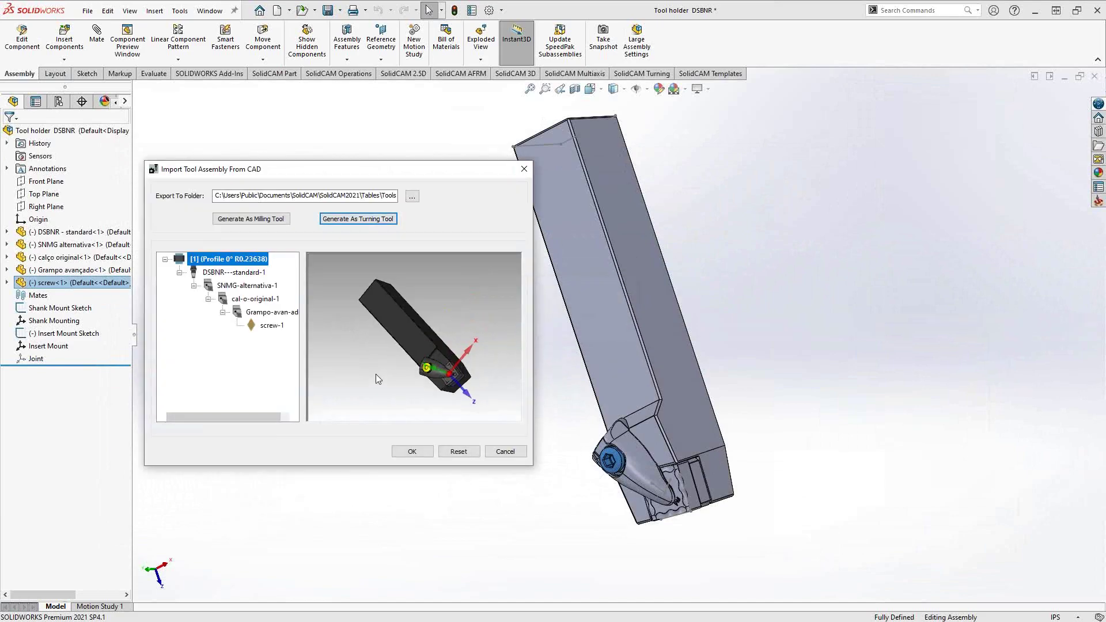
pyautogui.scroll(5, 410, 381)
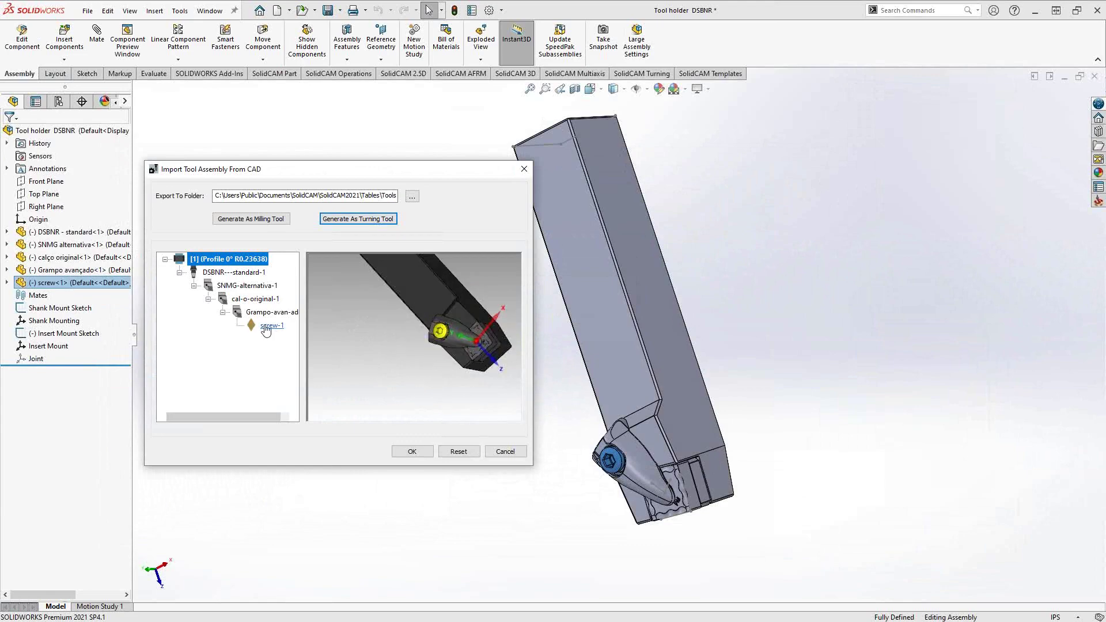
pyautogui.moveTo(482, 381)
pyautogui.mouseDown(button='middle')
pyautogui.moveTo(458, 361)
pyautogui.moveTo(444, 365)
pyautogui.moveTo(475, 365)
pyautogui.mouseUp(button='middle')
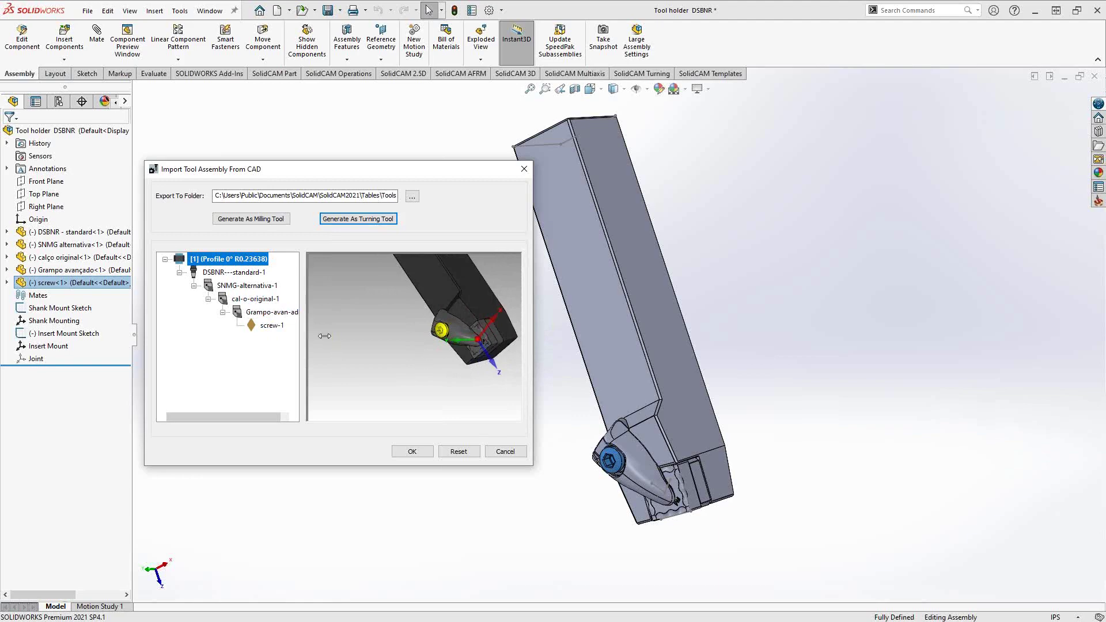
pyautogui.rightClick(268, 327)
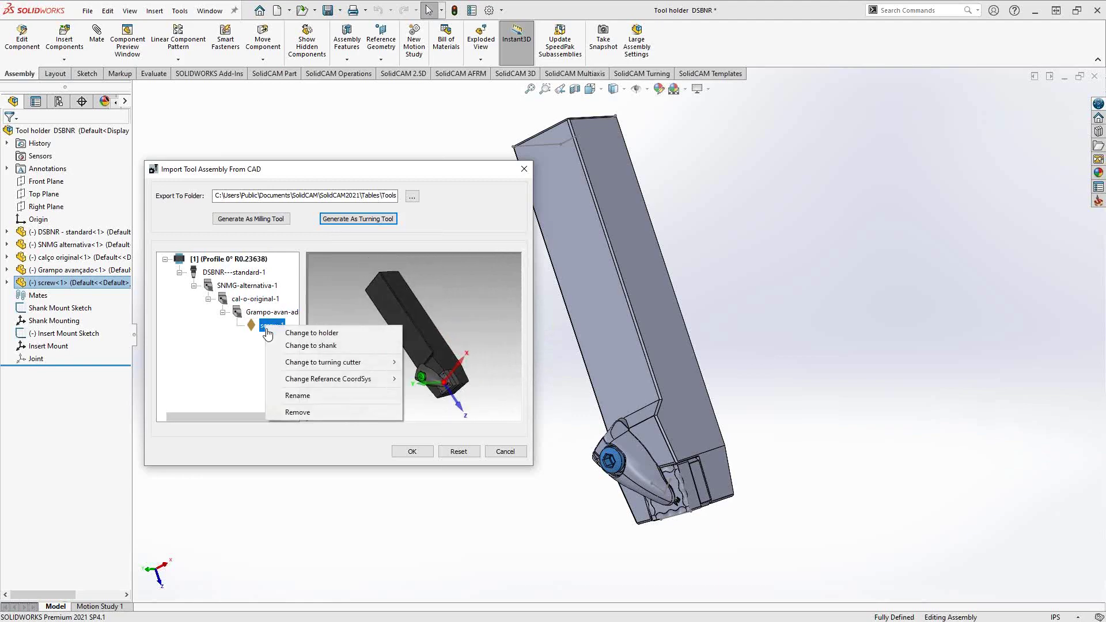
pyautogui.click(303, 345)
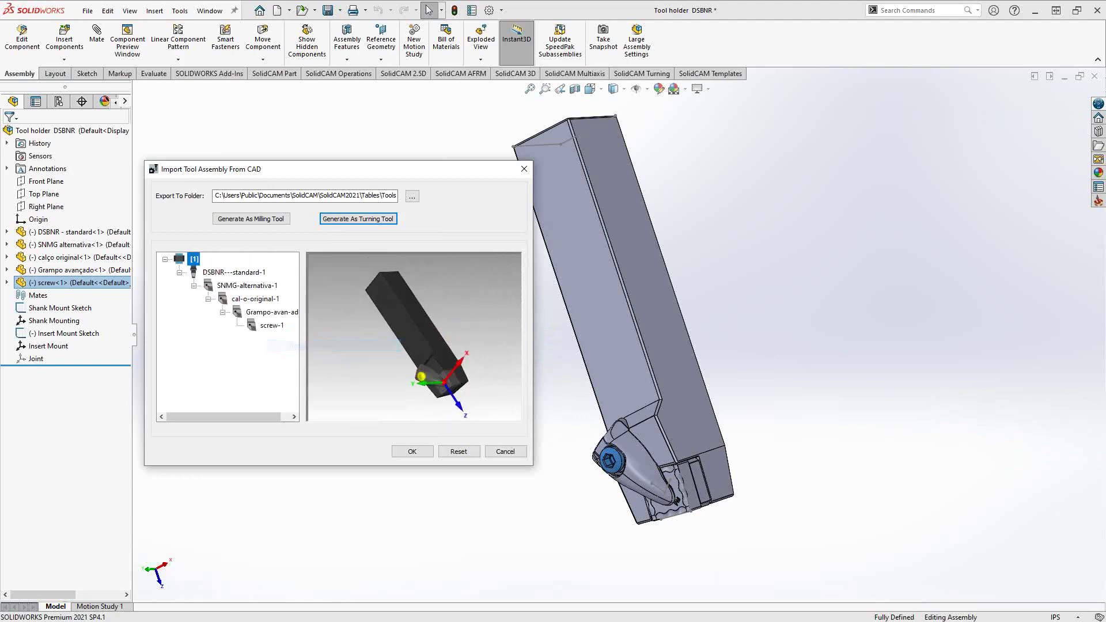
# - Make the SNMG-alternativa-1 insert the Profile turning cutter
pyautogui.click(231, 286)
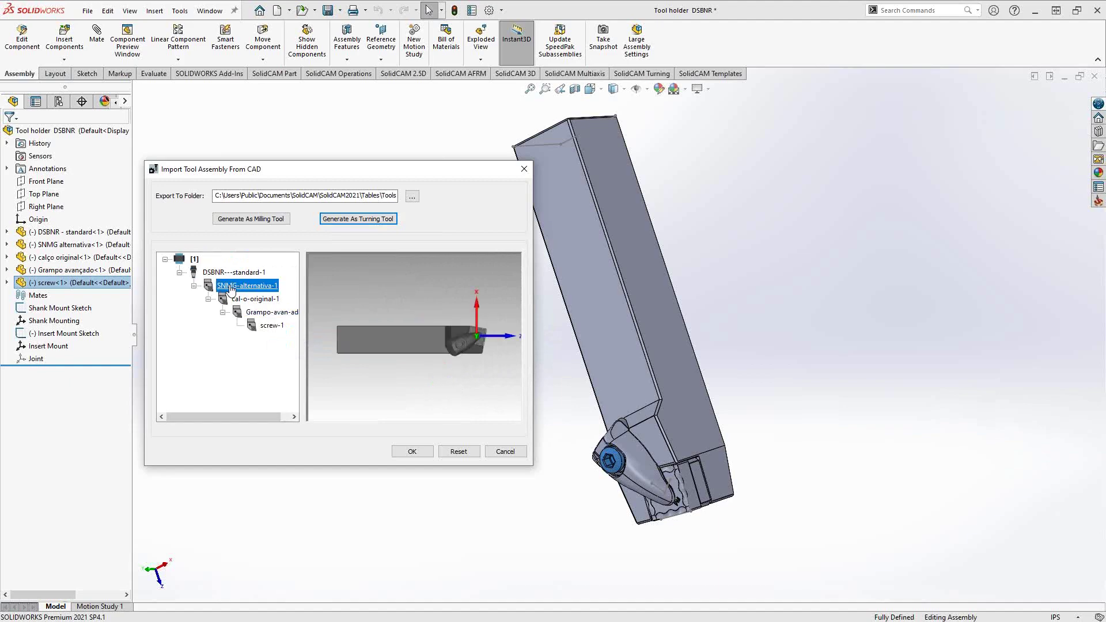
pyautogui.rightClick(231, 287)
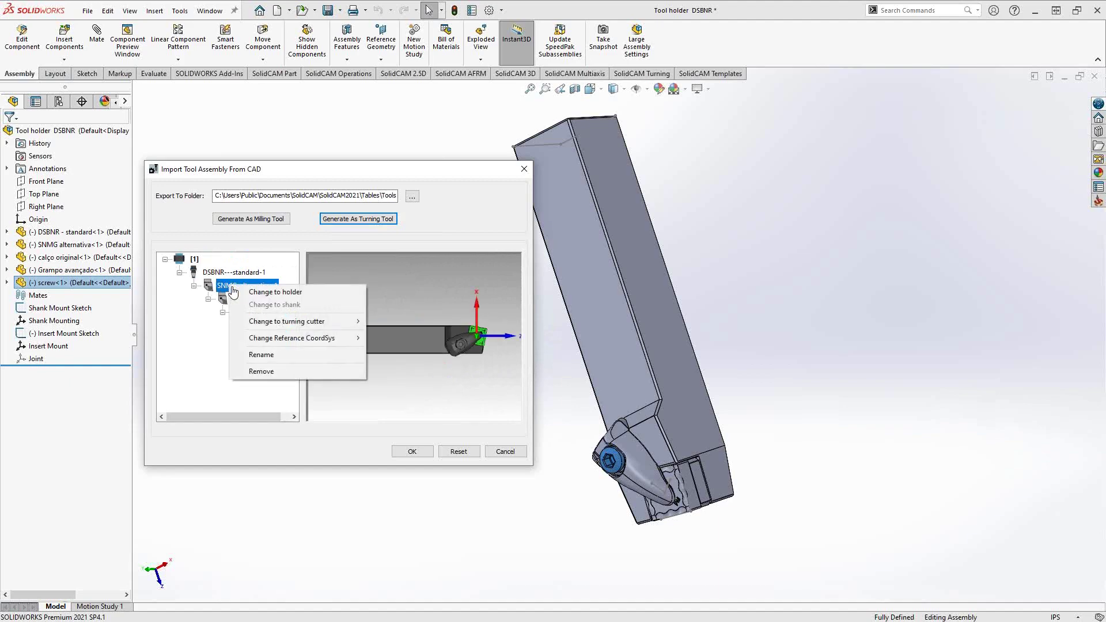
pyautogui.moveTo(309, 328)
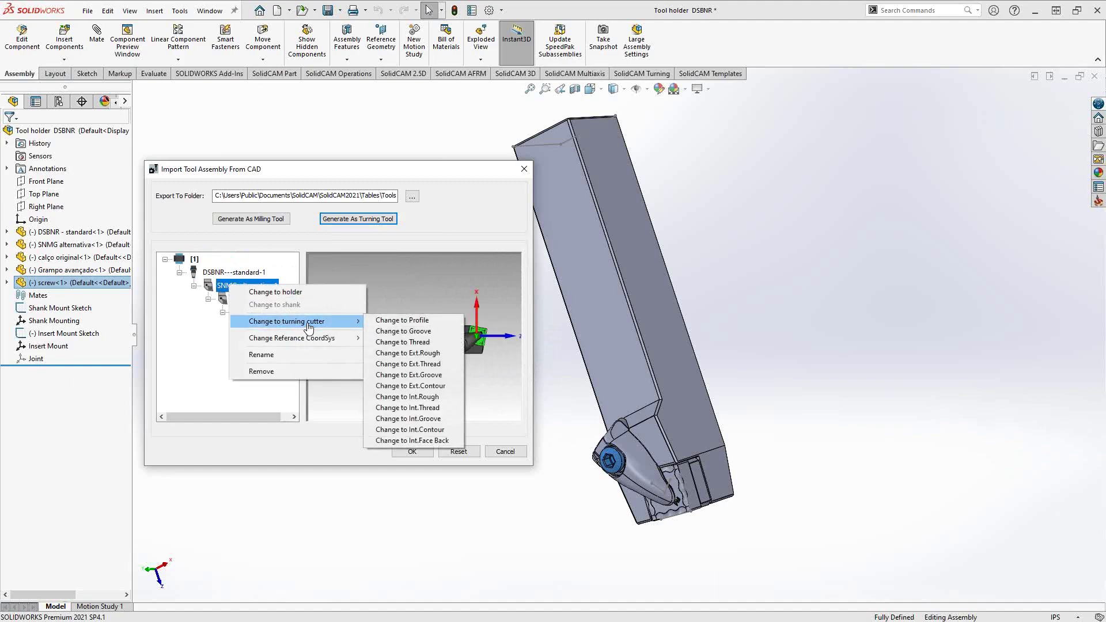
pyautogui.click(398, 321)
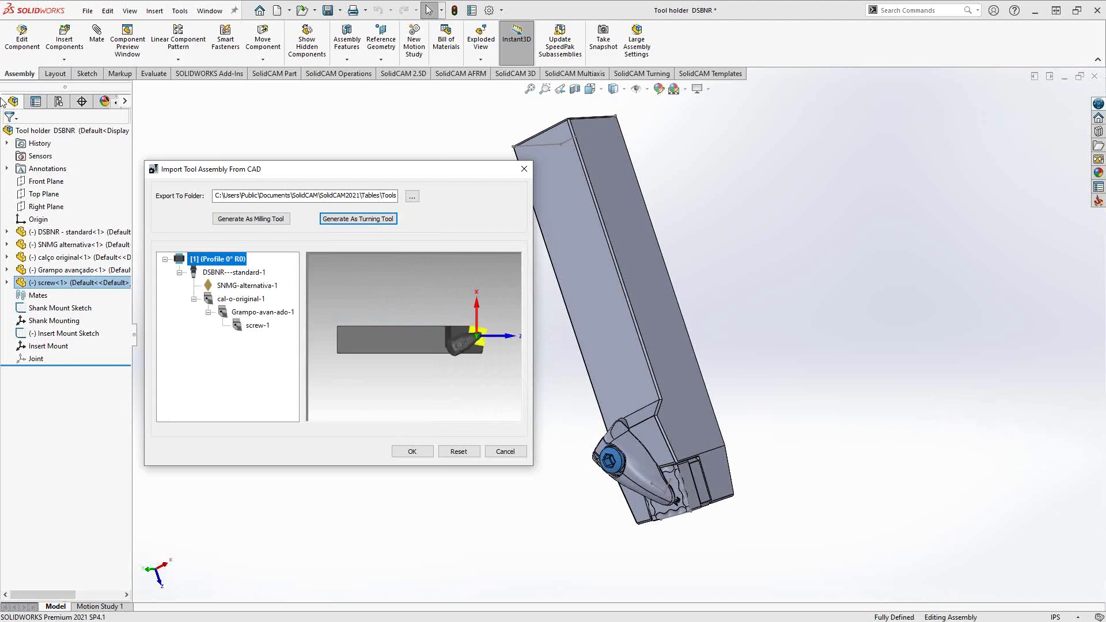
# - Nest SNMG-alternativa-1 under the Grampo-avan-ado-1 clamp in the import tree
pyautogui.moveTo(457, 334); pyautogui.dragTo(435, 359, button='middle')
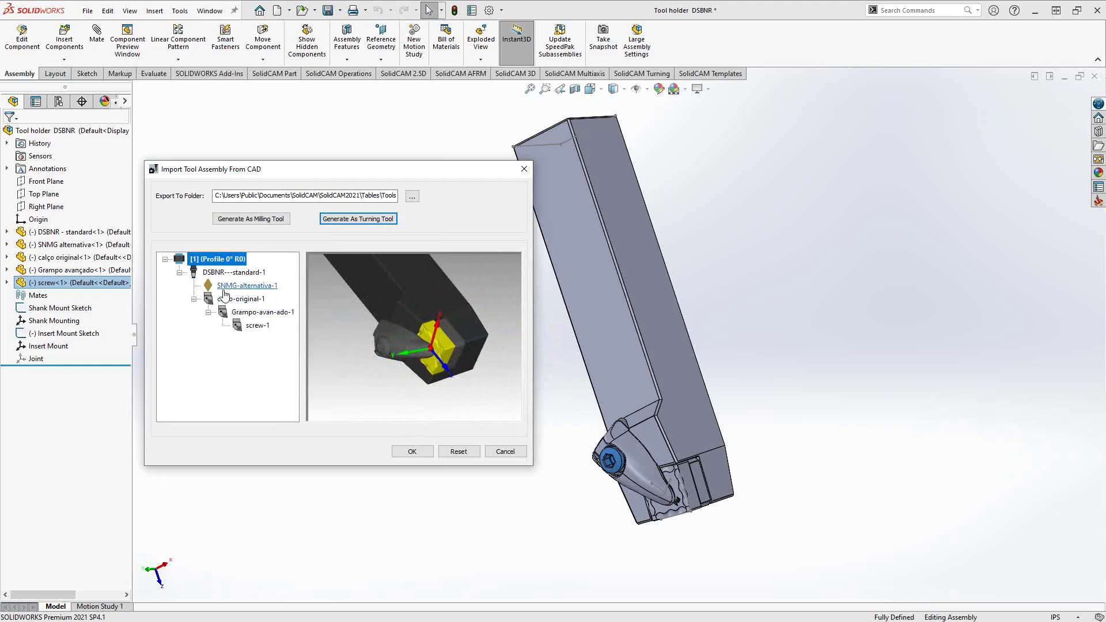
pyautogui.moveTo(222, 288); pyautogui.dragTo(247, 327)
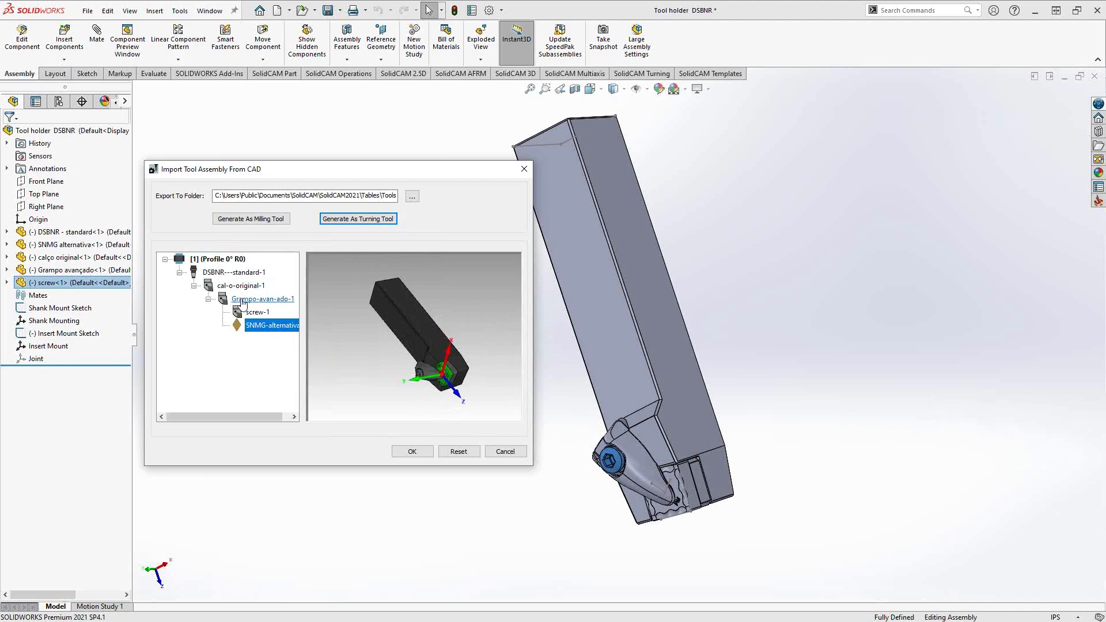
pyautogui.click(243, 303)
# - Select the SNMG-alternativa insert and zoom the preview in to inspect it at the holder tip
pyautogui.scroll(2, 461, 368)
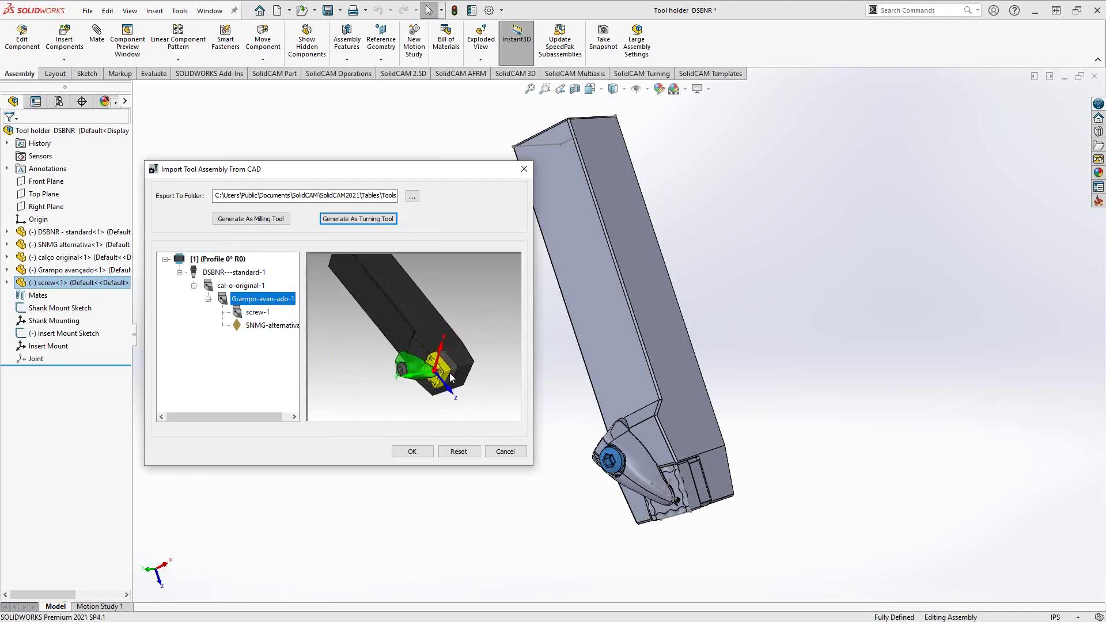
pyautogui.scroll(1, 404, 360)
pyautogui.scroll(2, 392, 355)
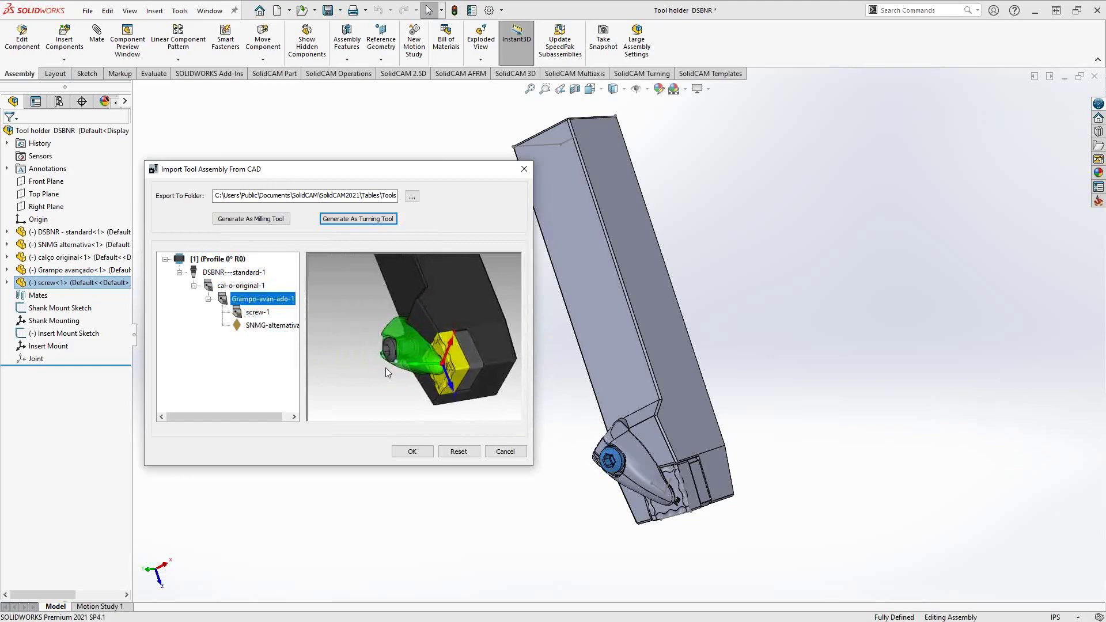
pyautogui.scroll(-1, 385, 375)
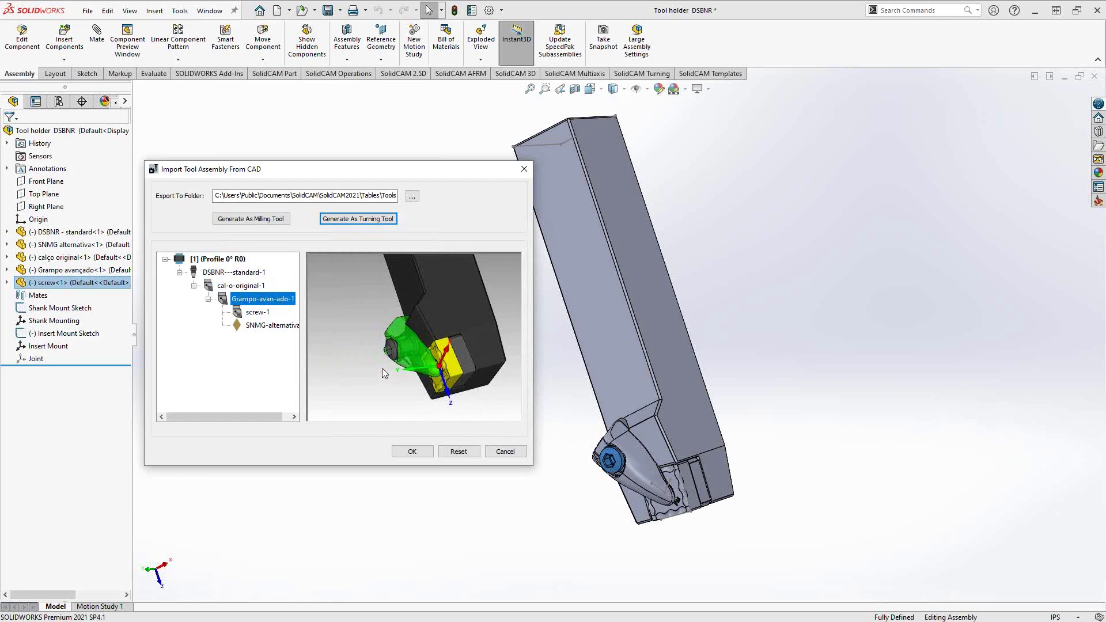
pyautogui.click(271, 325)
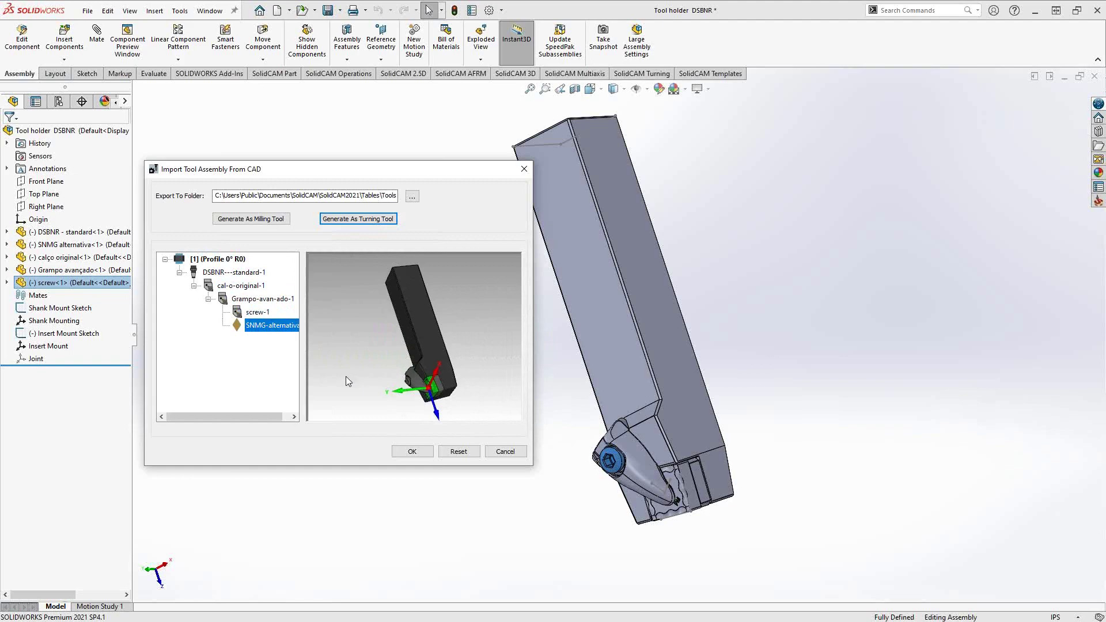
pyautogui.scroll(4, 412, 378)
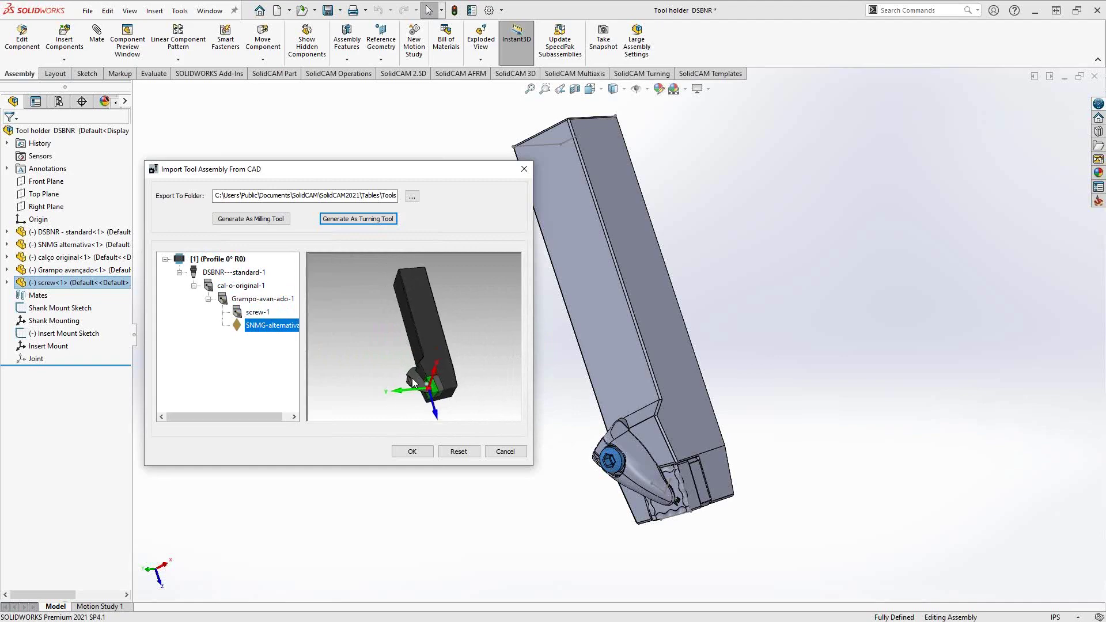
pyautogui.moveTo(411, 351)
pyautogui.mouseDown(button='middle')
pyautogui.moveTo(427, 346)
pyautogui.moveTo(402, 349)
pyautogui.mouseUp(button='middle')
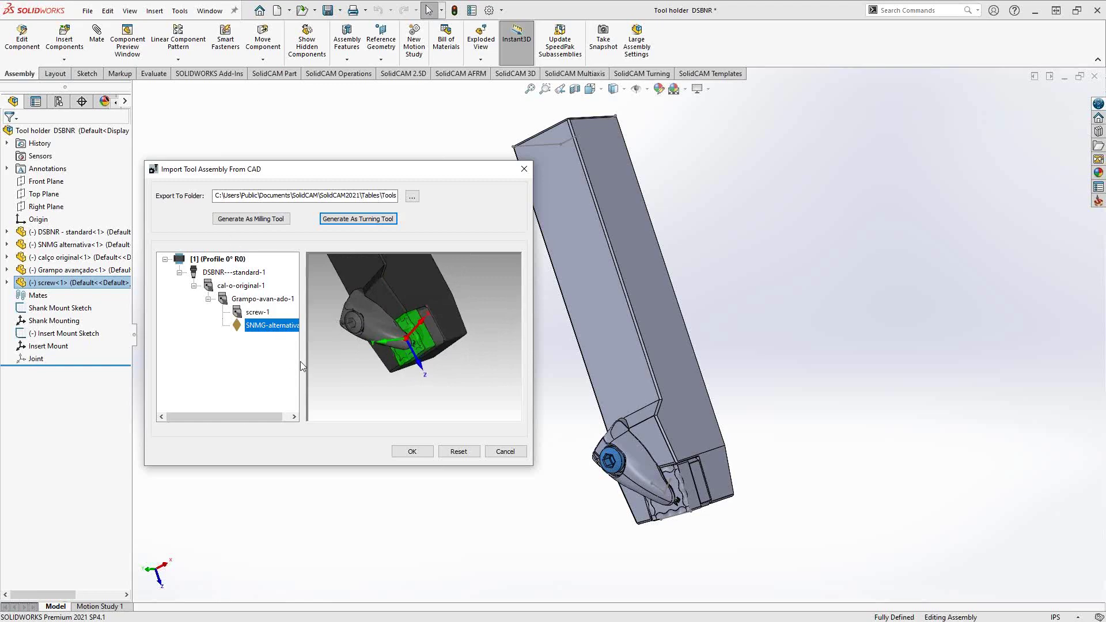
# - Set the SNMG-alternativa-1 insert's reference coordinate system to Insert Mount
pyautogui.rightClick(264, 332)
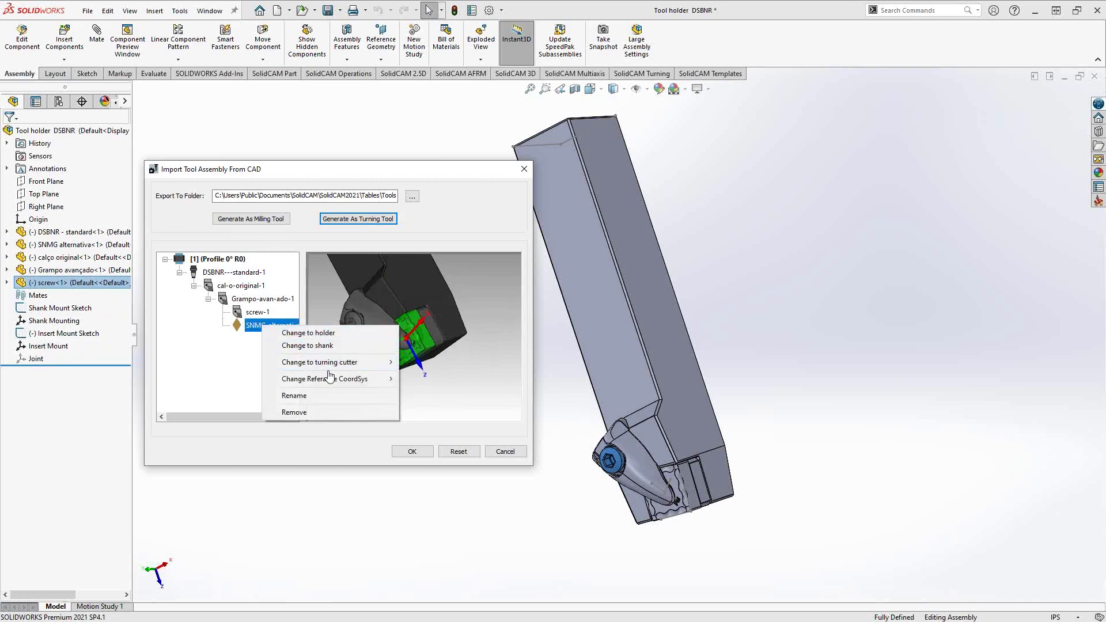
pyautogui.moveTo(335, 381)
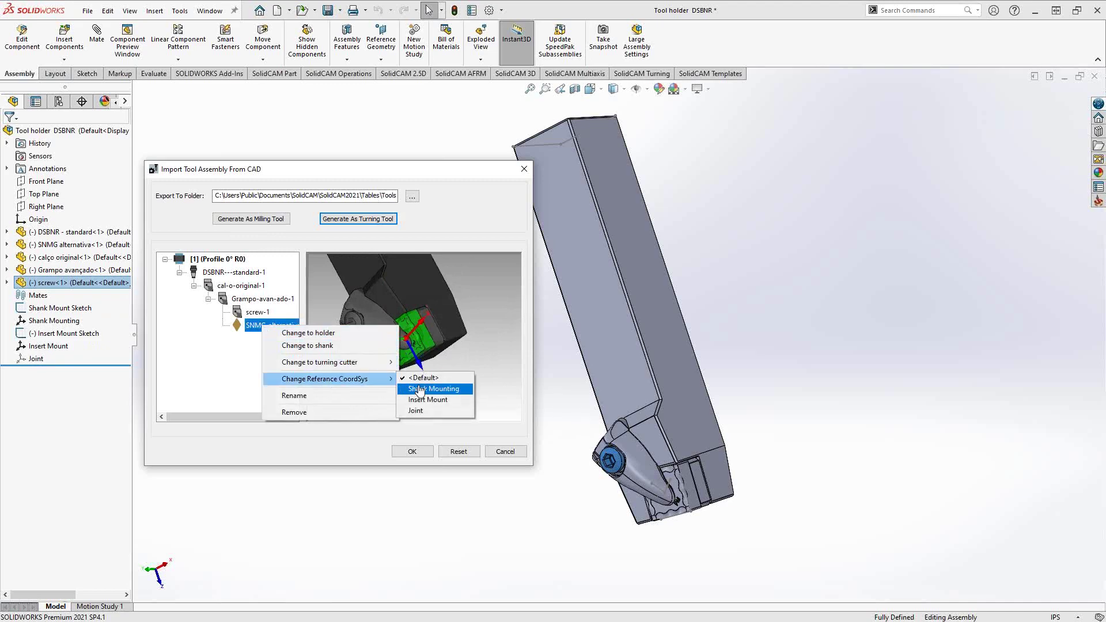
pyautogui.click(428, 400)
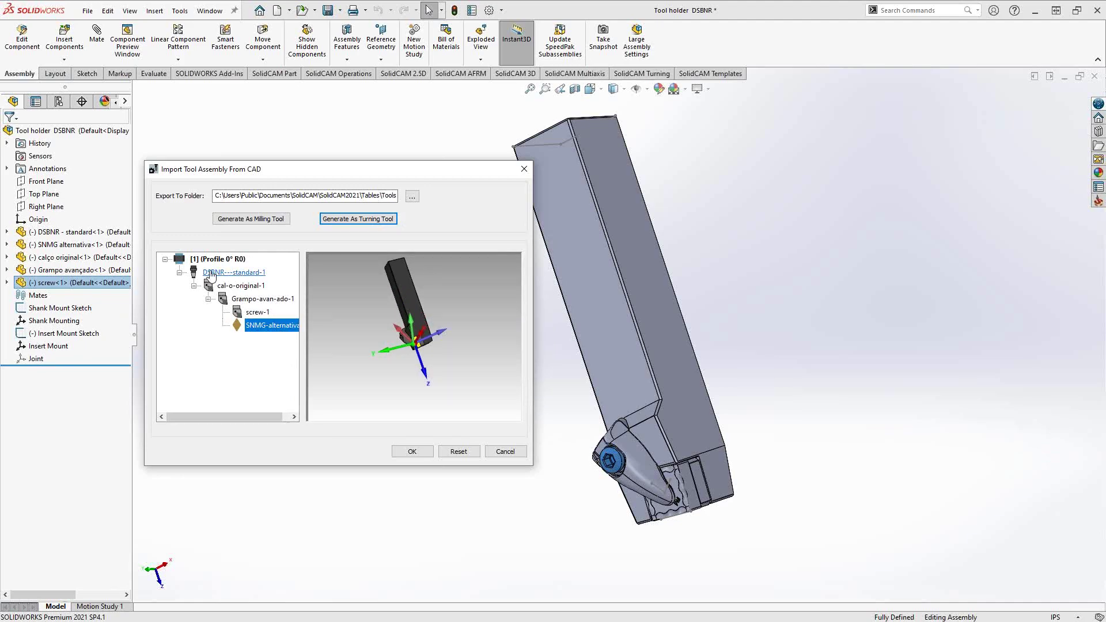
# - Set the DSBNR---standard-1 holder's reference coordinate system to Shank Mounting
pyautogui.rightClick(212, 274)
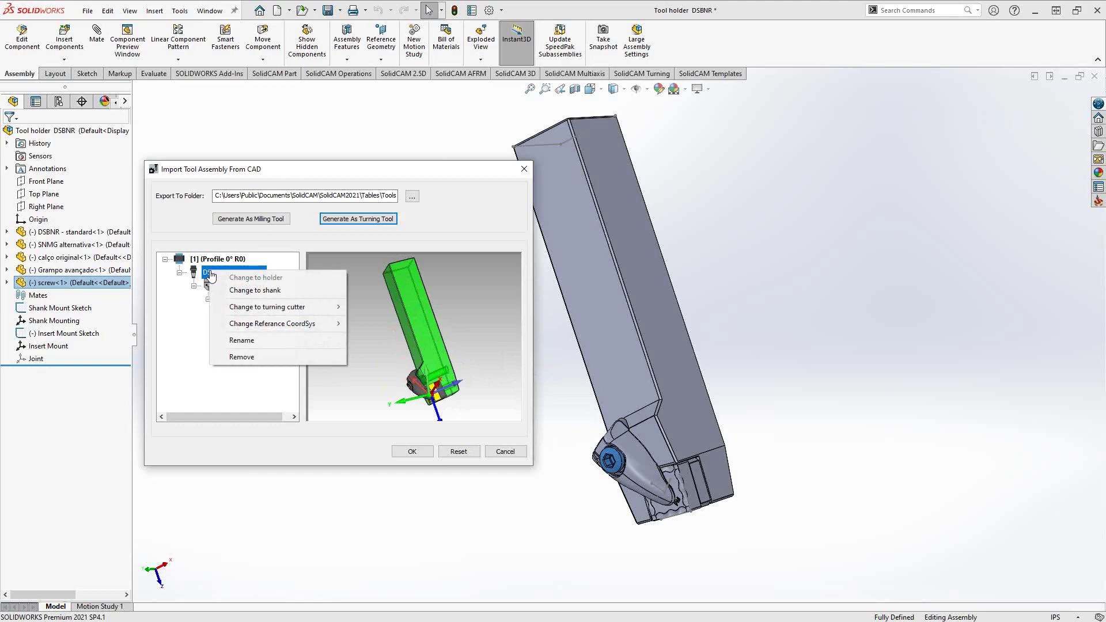
pyautogui.moveTo(295, 326)
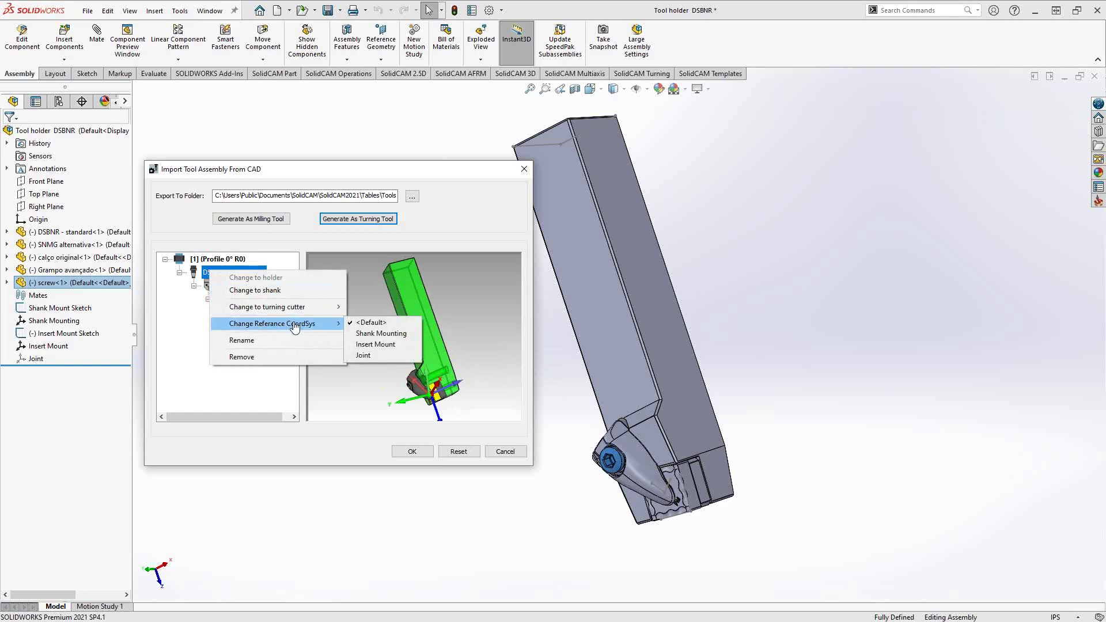
pyautogui.click(377, 335)
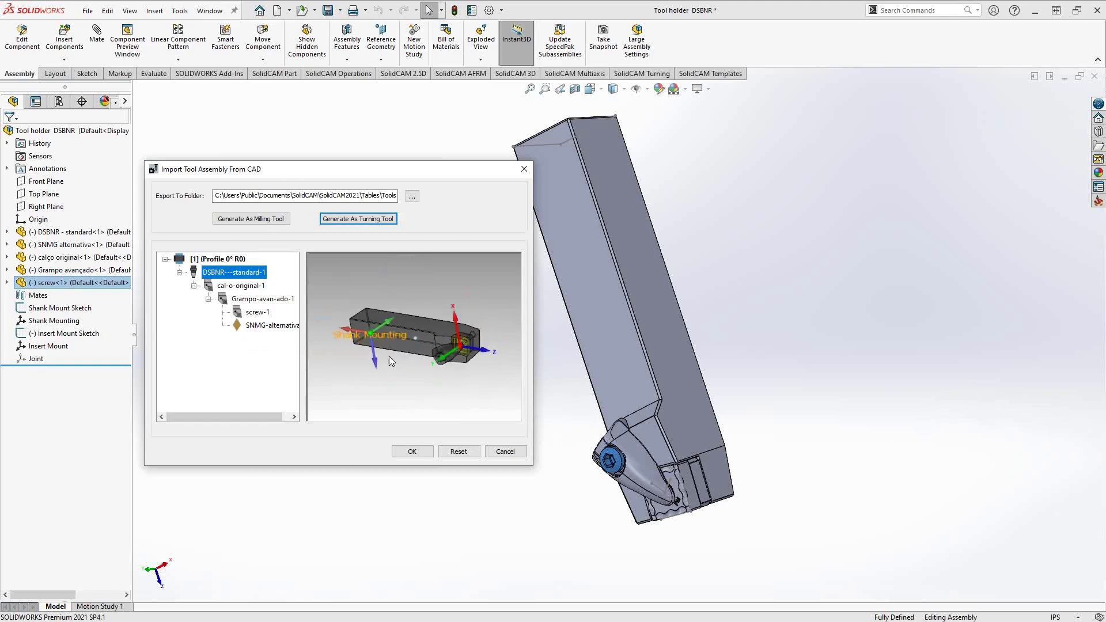
# - Confirm the import so the Profile 0° R0.01575 tool appears in the library, and expand it
pyautogui.moveTo(389, 356); pyautogui.dragTo(427, 363)
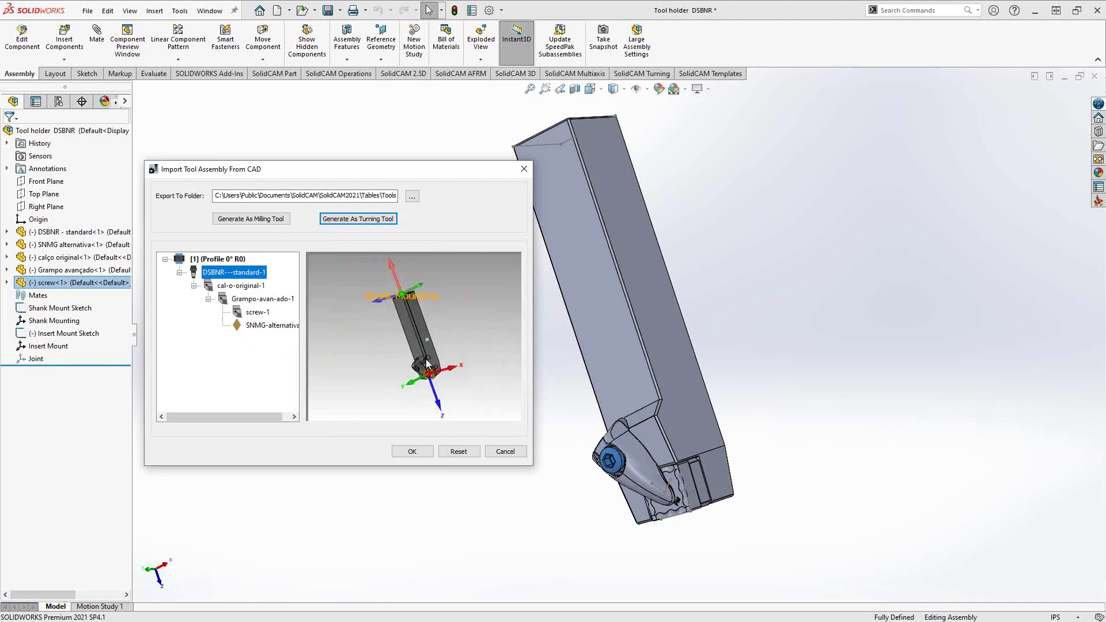
pyautogui.scroll(5, 431, 371)
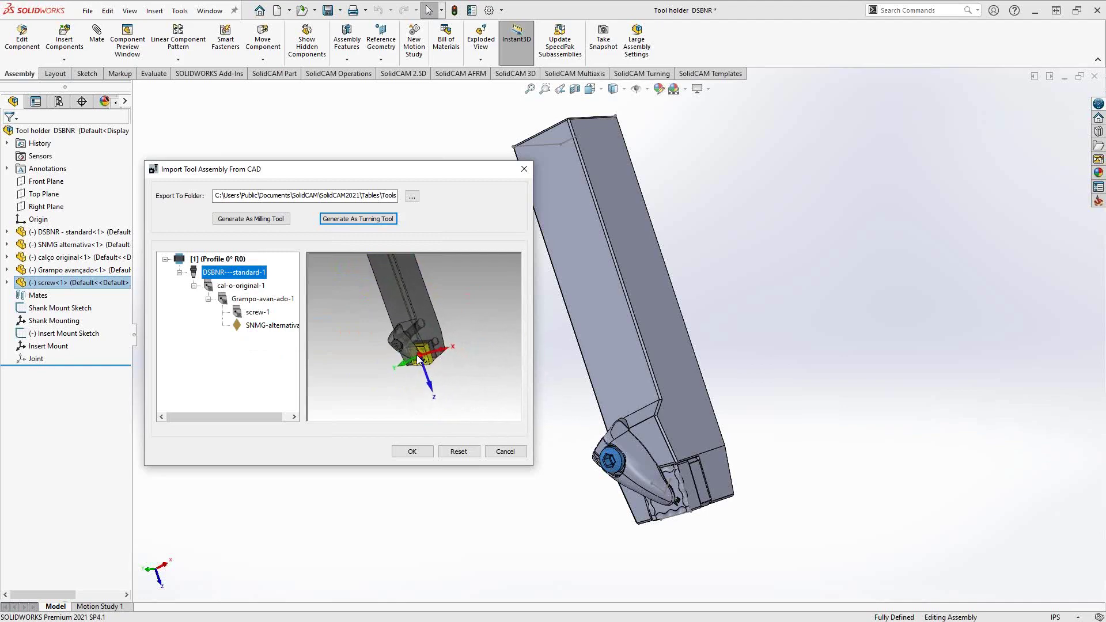
pyautogui.click(420, 452)
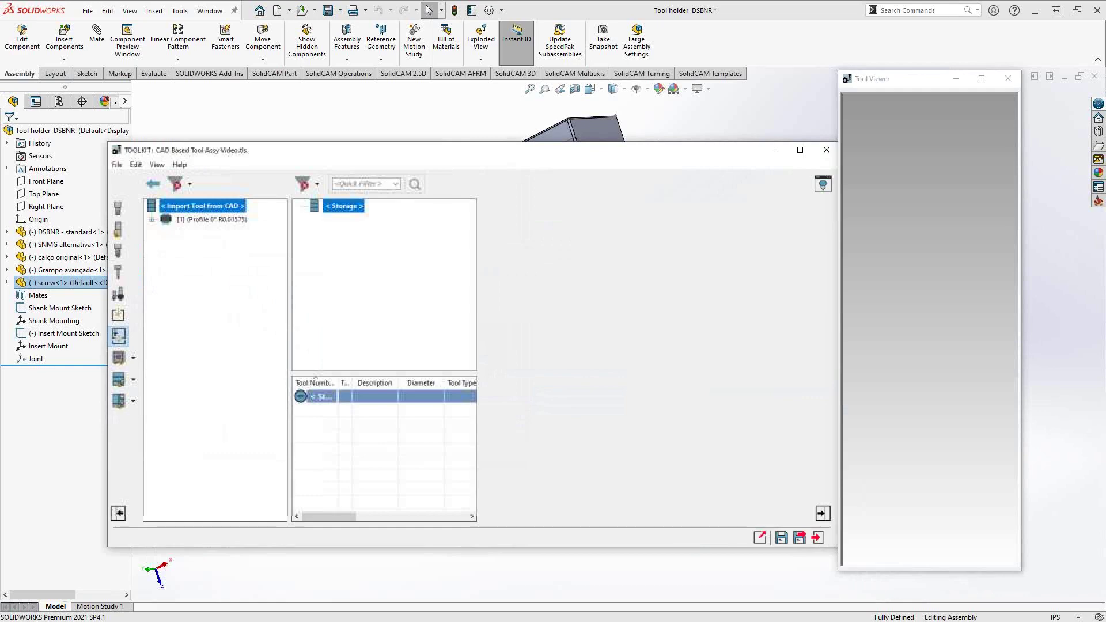
pyautogui.click(152, 220)
# - Expand the imported tool's branches and send tool [1] Profile 0° R0.01575 to Storage
pyautogui.click(166, 233)
pyautogui.click(181, 247)
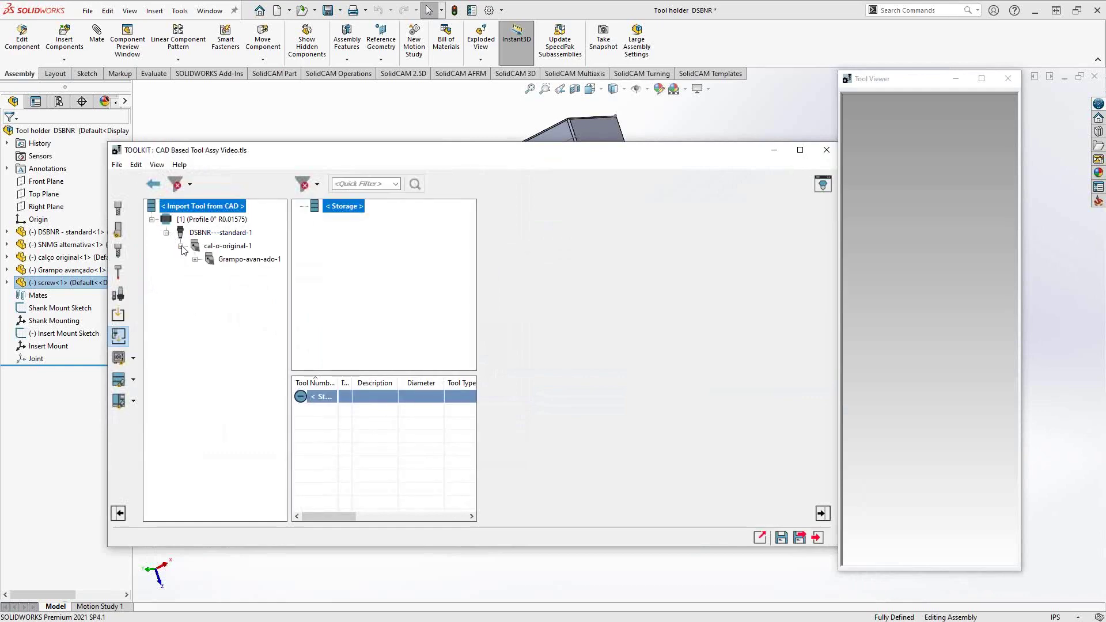
pyautogui.click(195, 260)
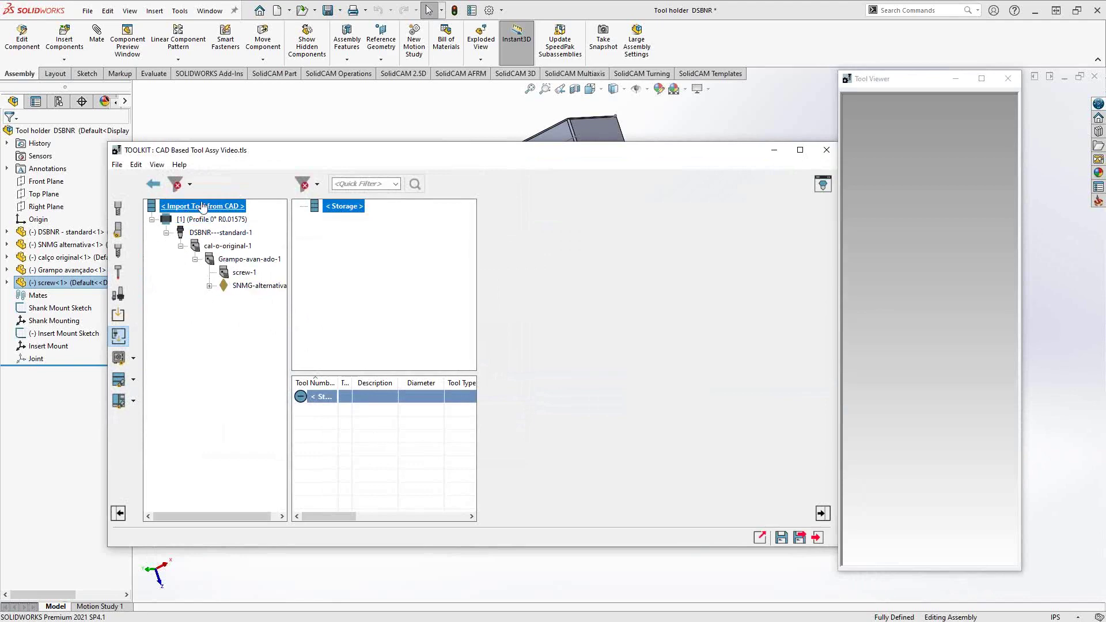
pyautogui.click(185, 219)
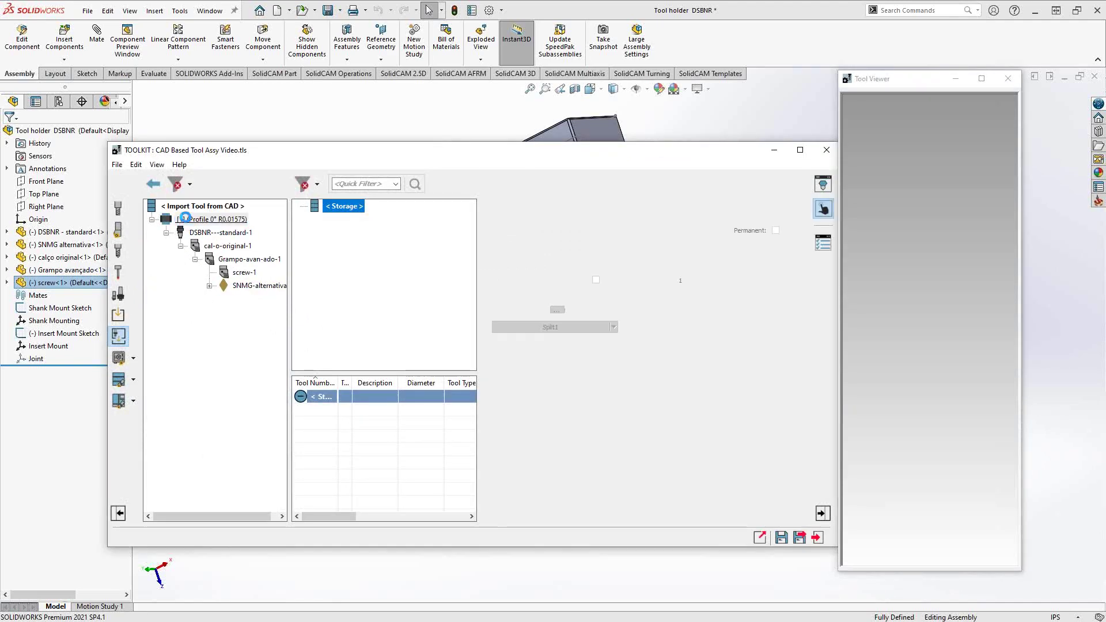
pyautogui.rightClick(185, 219)
pyautogui.click(229, 242)
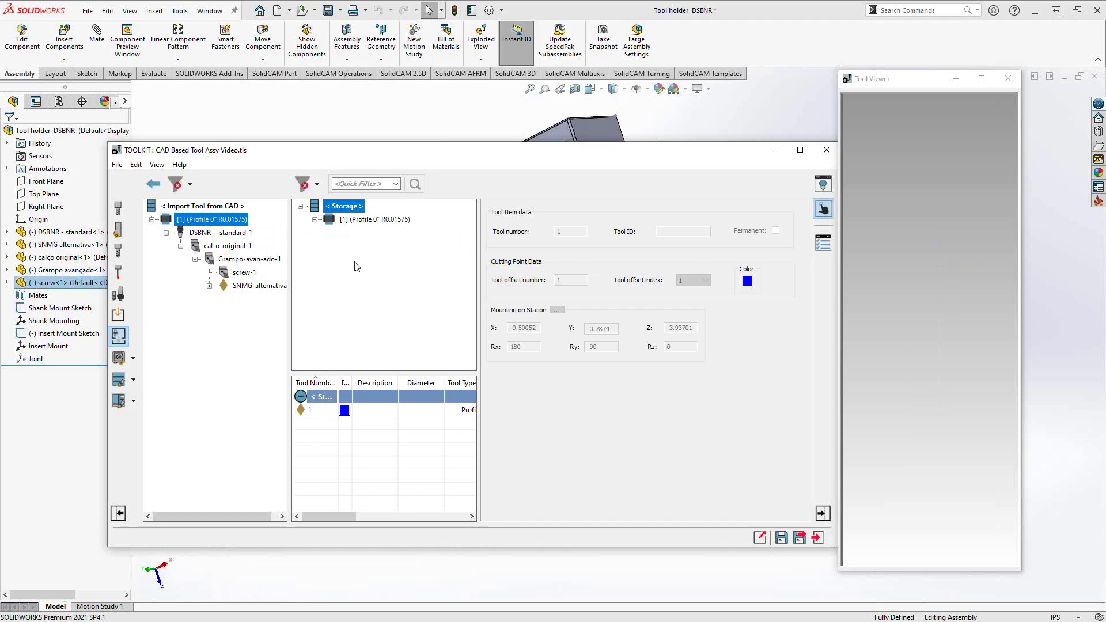
# - Expand the stored tool down to the SNMG-alternativa-1 insert and select it
pyautogui.click(315, 219)
pyautogui.click(329, 233)
pyautogui.click(344, 247)
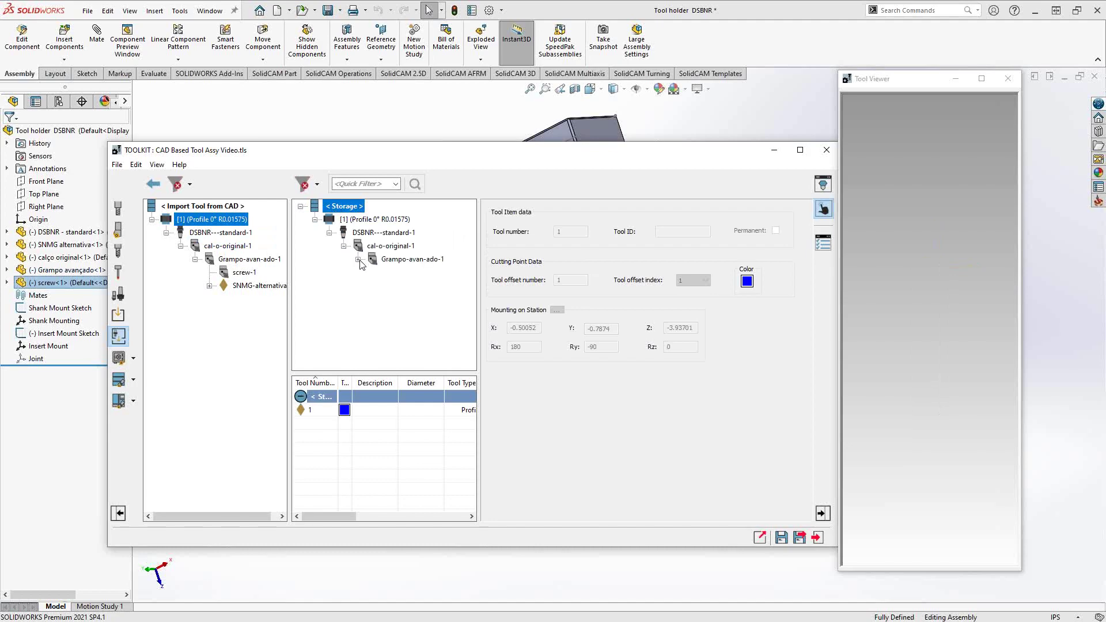
pyautogui.click(358, 259)
pyautogui.click(407, 286)
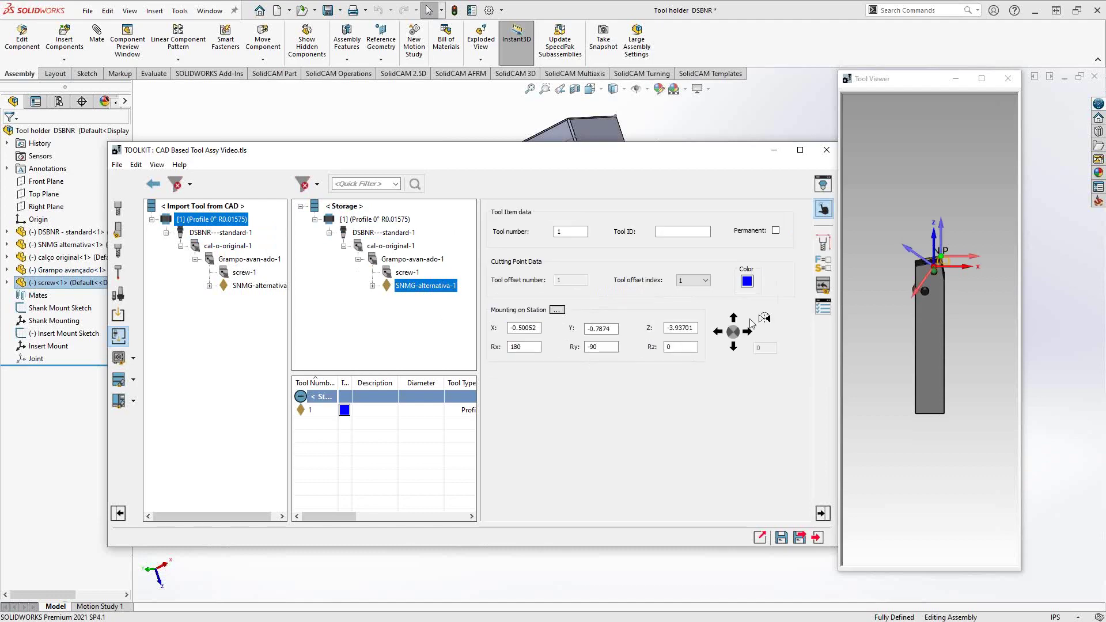
# - Inspect the yellow insert in the Tool Viewer, then close the ToolKit
pyautogui.moveTo(941, 220); pyautogui.dragTo(938, 322, button='middle')
pyautogui.scroll(5, 938, 334)
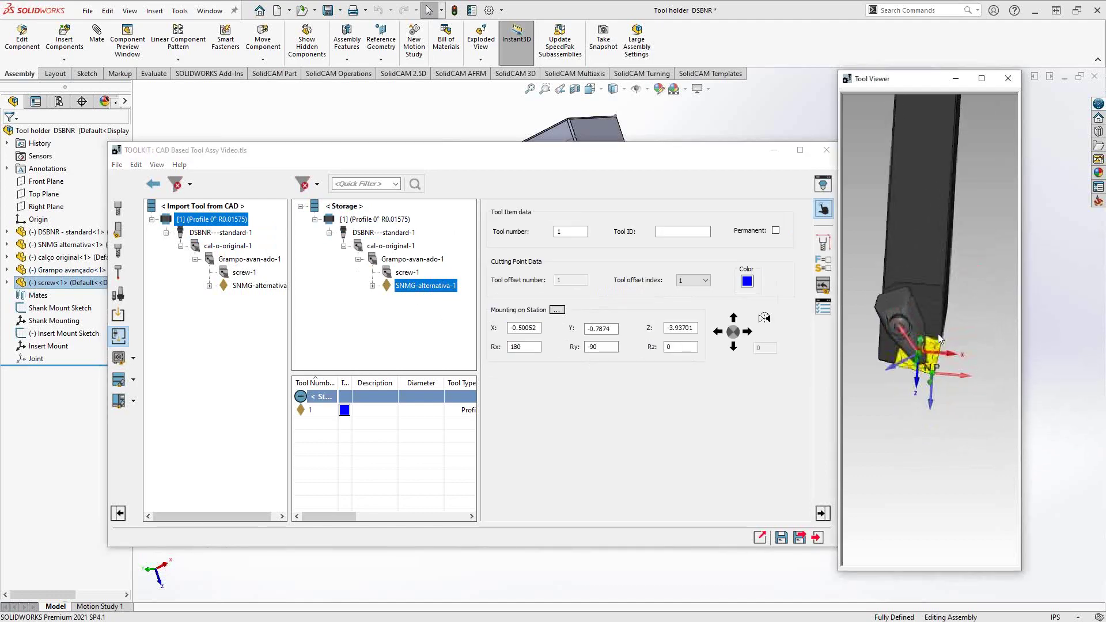
pyautogui.moveTo(930, 364)
pyautogui.mouseDown(button='middle')
pyautogui.moveTo(869, 361)
pyautogui.moveTo(899, 353)
pyautogui.moveTo(885, 348)
pyautogui.moveTo(906, 345)
pyautogui.moveTo(874, 354)
pyautogui.moveTo(956, 343)
pyautogui.moveTo(915, 353)
pyautogui.mouseUp(button='middle')
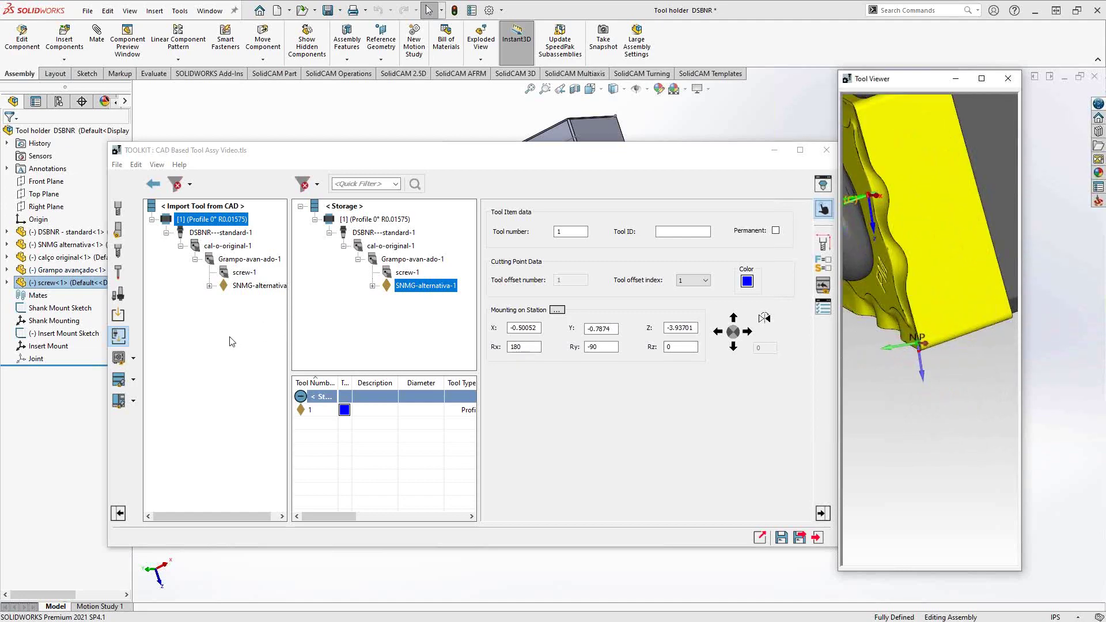
pyautogui.click(780, 537)
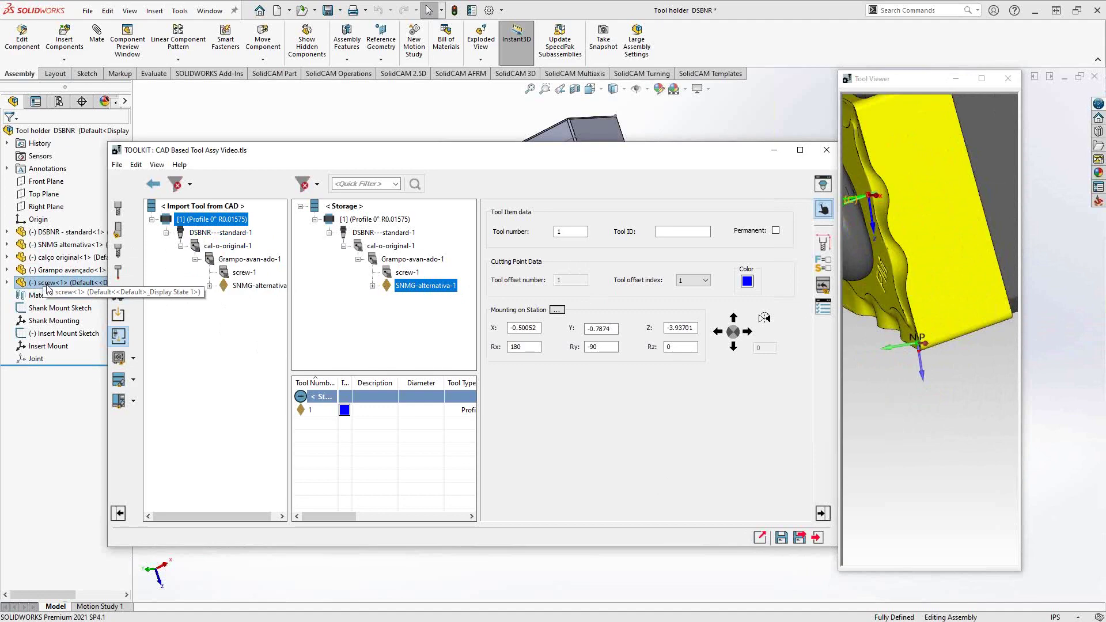
pyautogui.click(816, 540)
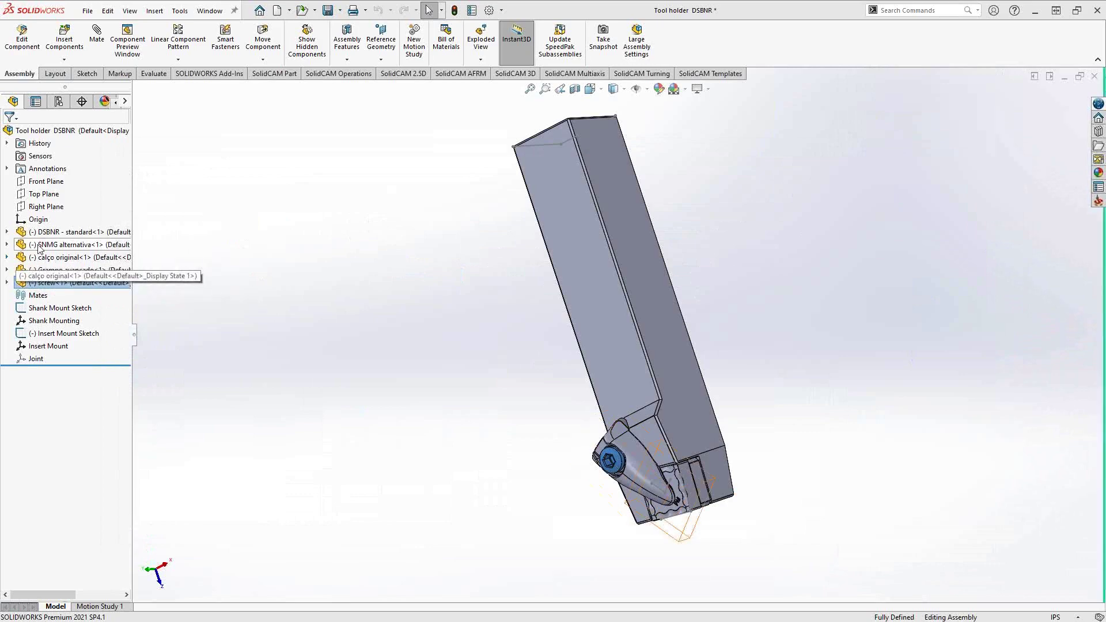
# - Drag SNMG alternativa<1> below screw<1> in the FeatureManager tree
pyautogui.click(40, 246)
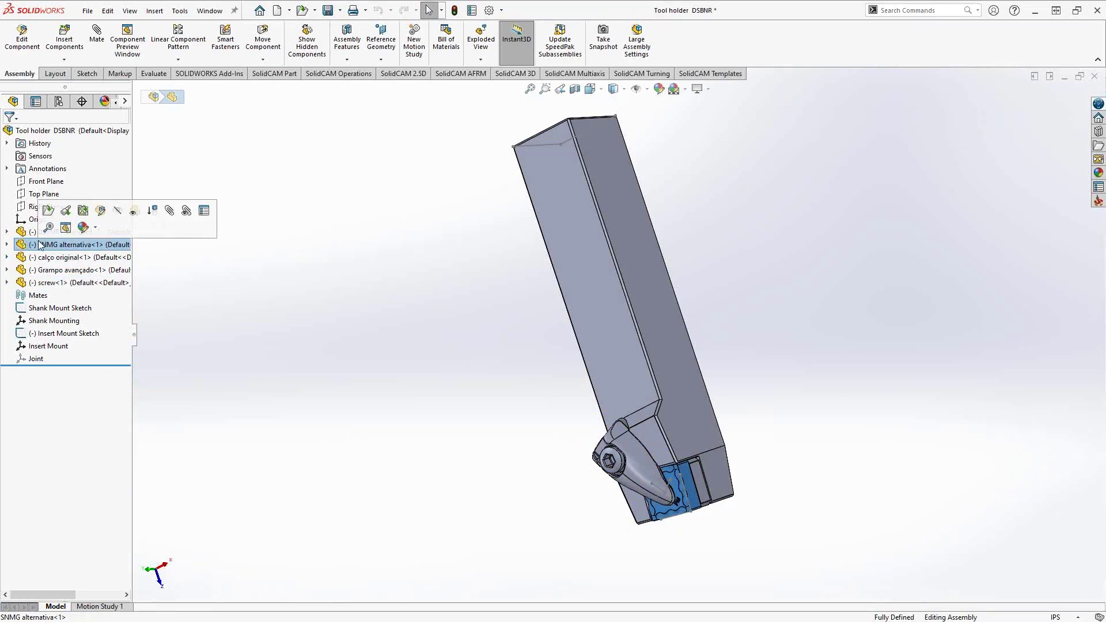
pyautogui.moveTo(20, 248); pyautogui.dragTo(20, 284)
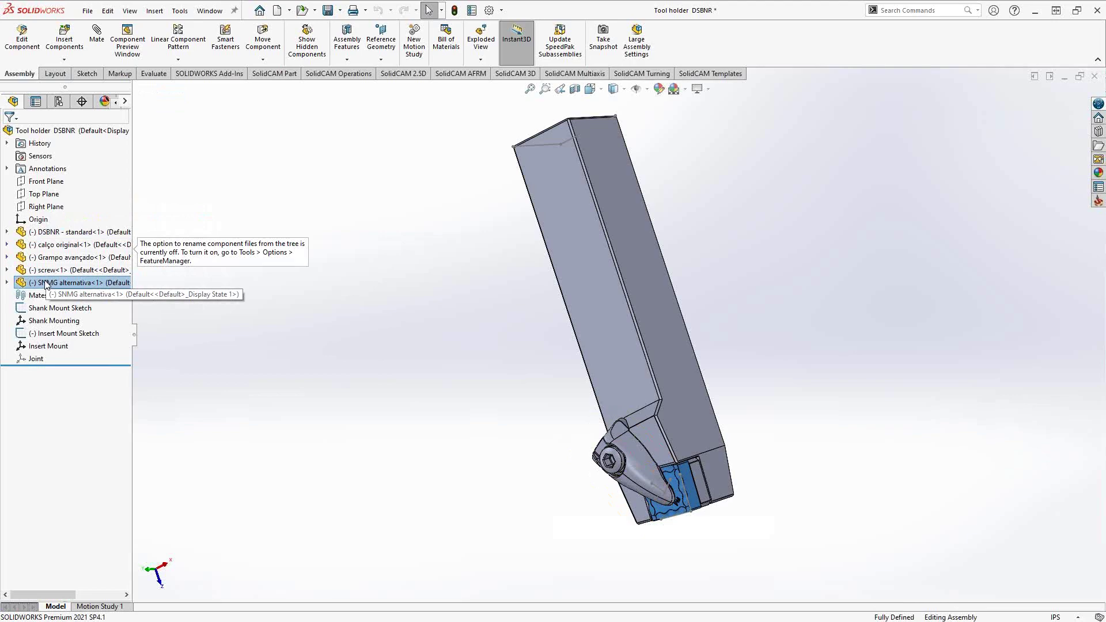
pyautogui.click(187, 167)
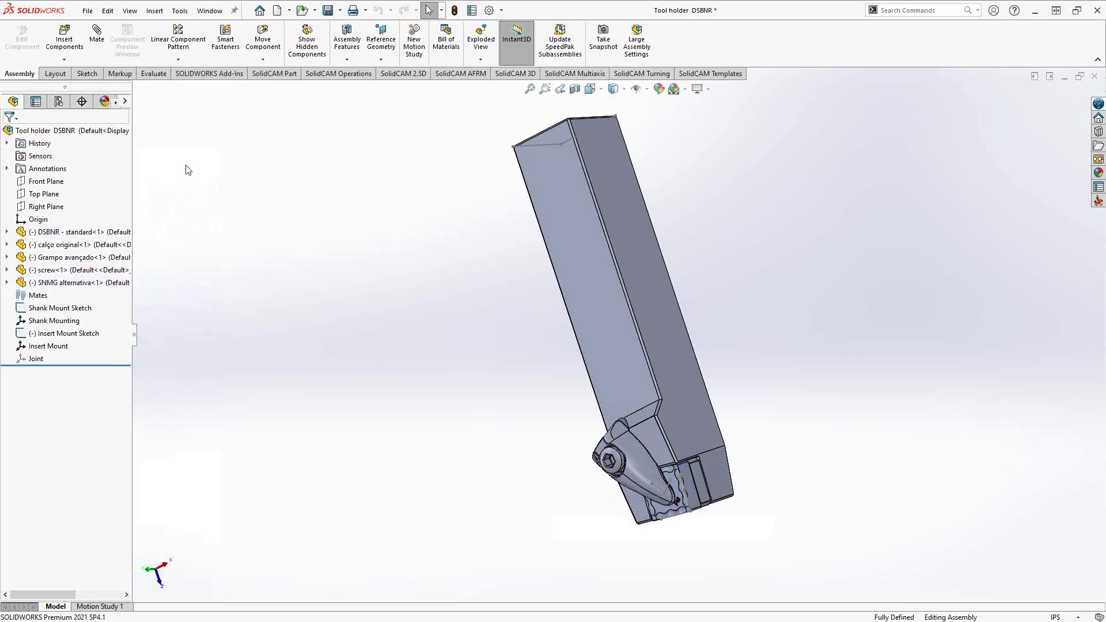
# - Reopen the CAD Based Tool Assy Video tool-assemblies library and start Import Tool Assembly from CAD
pyautogui.click(180, 10)
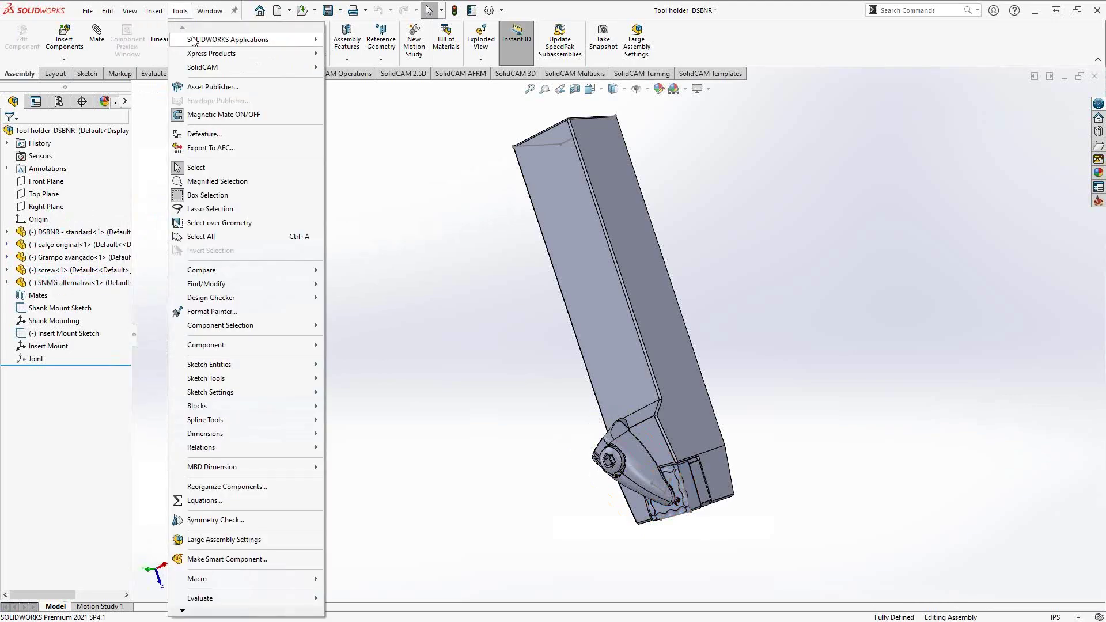
pyautogui.moveTo(221, 70)
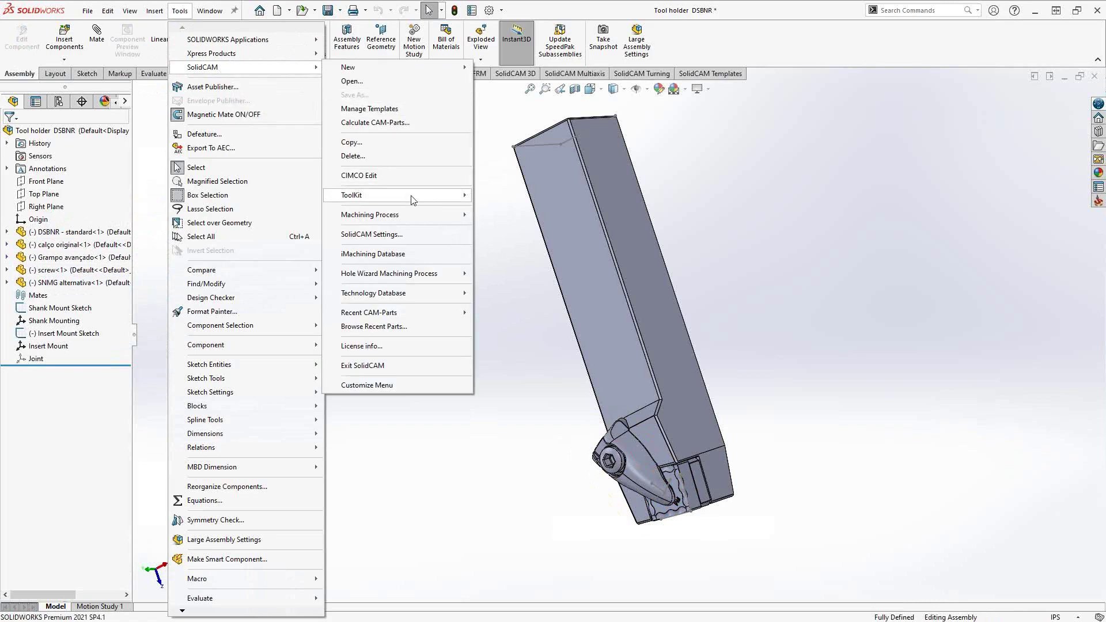
pyautogui.moveTo(413, 196)
pyautogui.moveTo(521, 209)
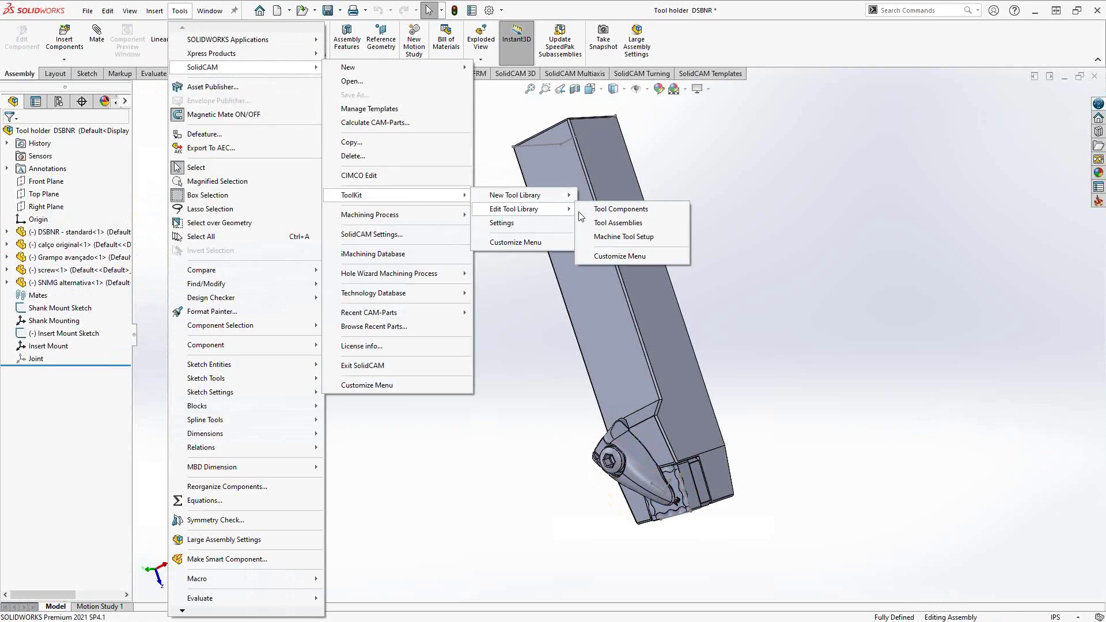
pyautogui.click(608, 223)
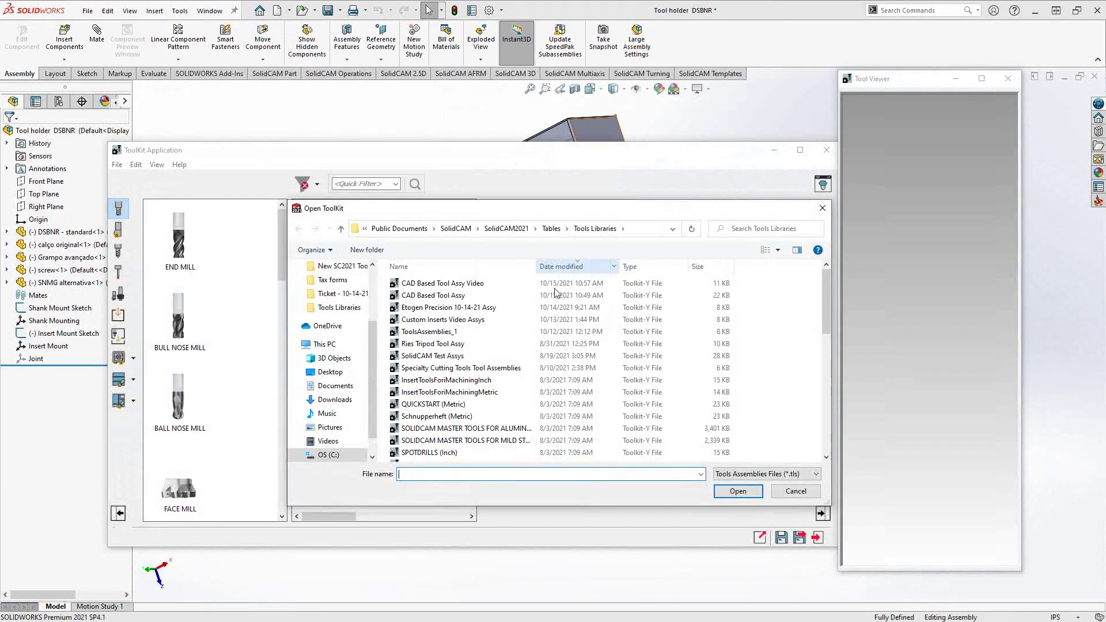
pyautogui.click(471, 285)
pyautogui.click(735, 494)
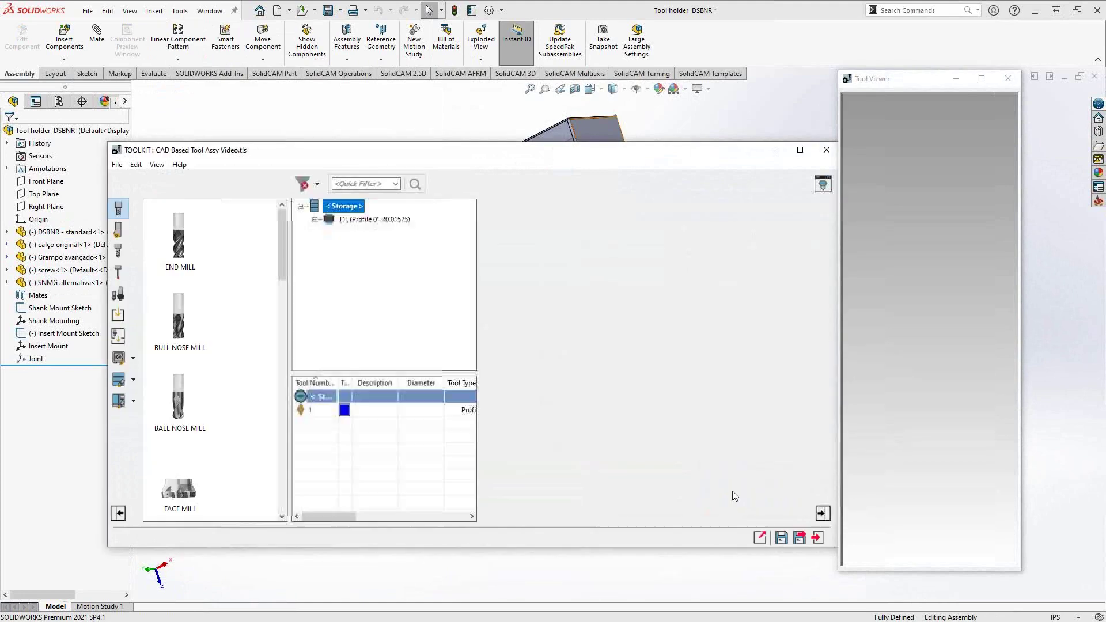
pyautogui.click(119, 340)
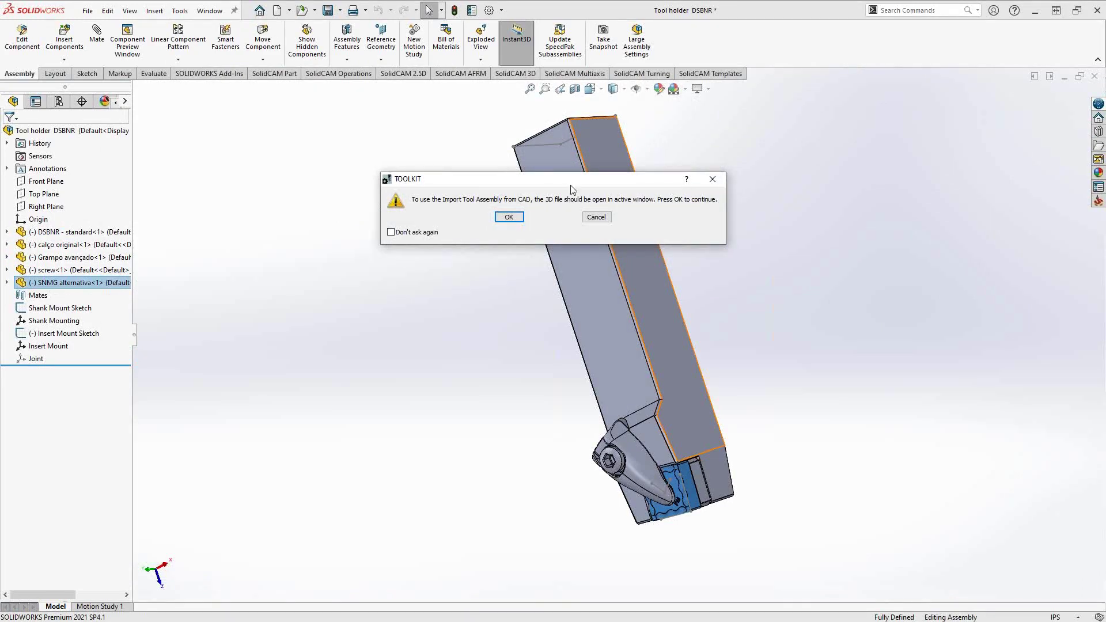
# - Generate the assembly as a Profile 0° R0 turning tool and inspect the SNMG insert in the preview
pyautogui.click(513, 217)
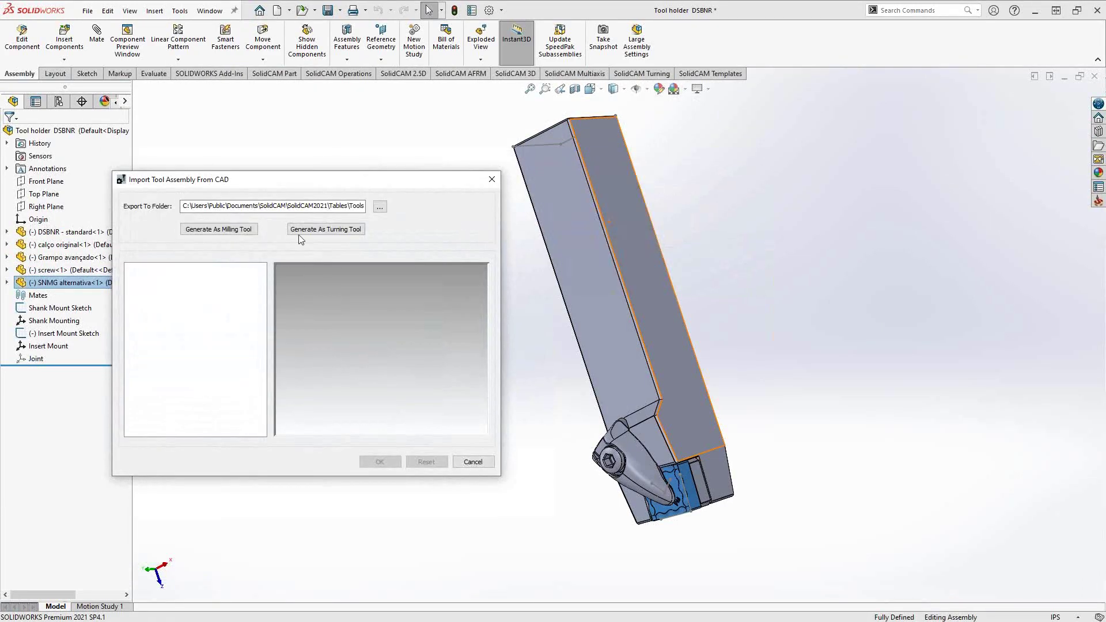
pyautogui.click(308, 229)
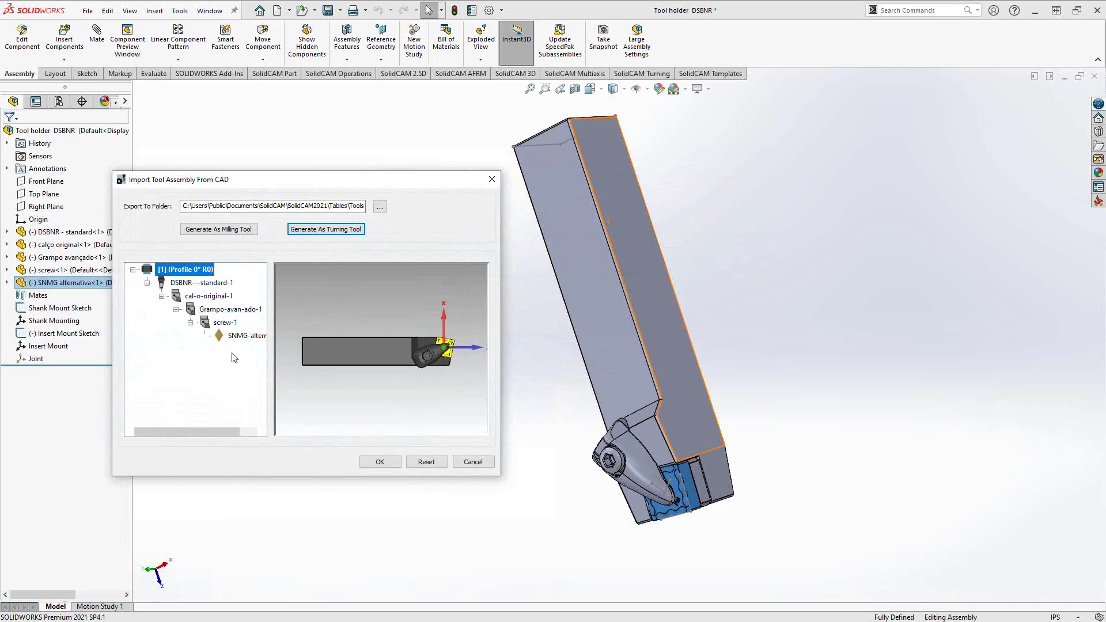
pyautogui.click(245, 336)
pyautogui.moveTo(426, 345)
pyautogui.mouseDown(button='middle')
pyautogui.moveTo(385, 403)
pyautogui.moveTo(420, 371)
pyautogui.moveTo(425, 342)
pyautogui.moveTo(434, 350)
pyautogui.mouseUp(button='middle')
pyautogui.scroll(3, 418, 340)
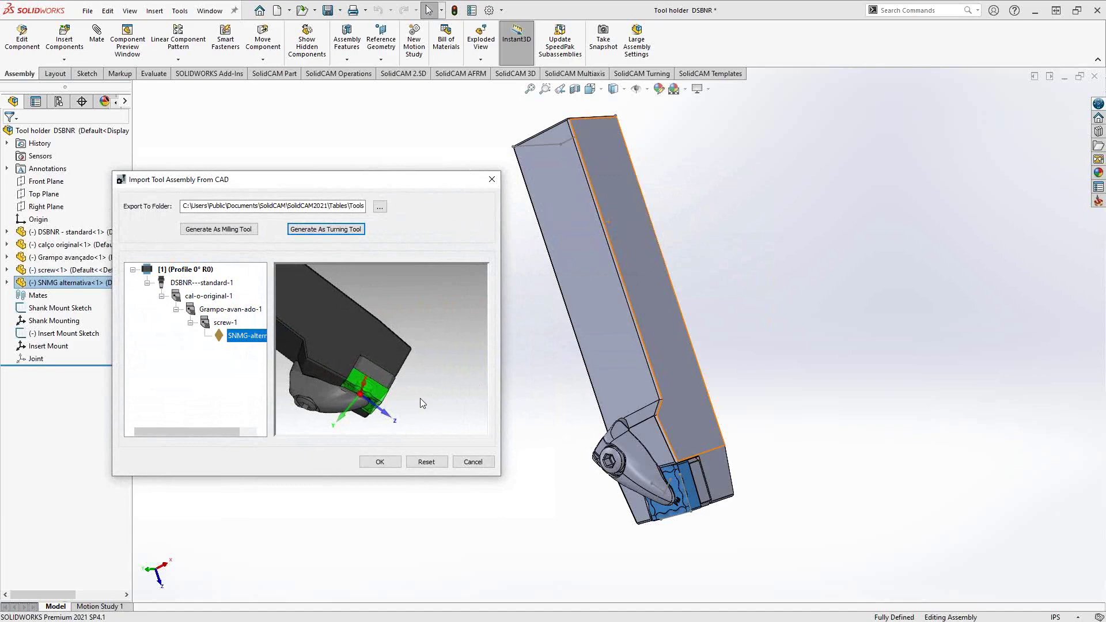
pyautogui.moveTo(420, 398); pyautogui.dragTo(434, 369, button='middle')
# - Set the SNMG insert's reference coordinate system to Insert Mount
pyautogui.rightClick(243, 340)
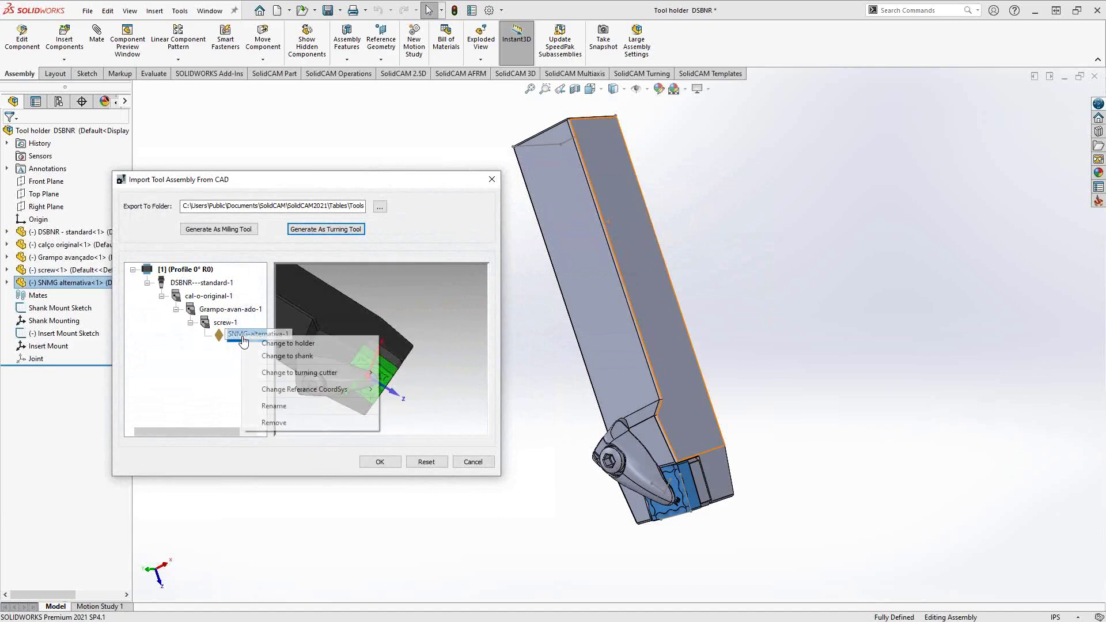
pyautogui.moveTo(303, 390)
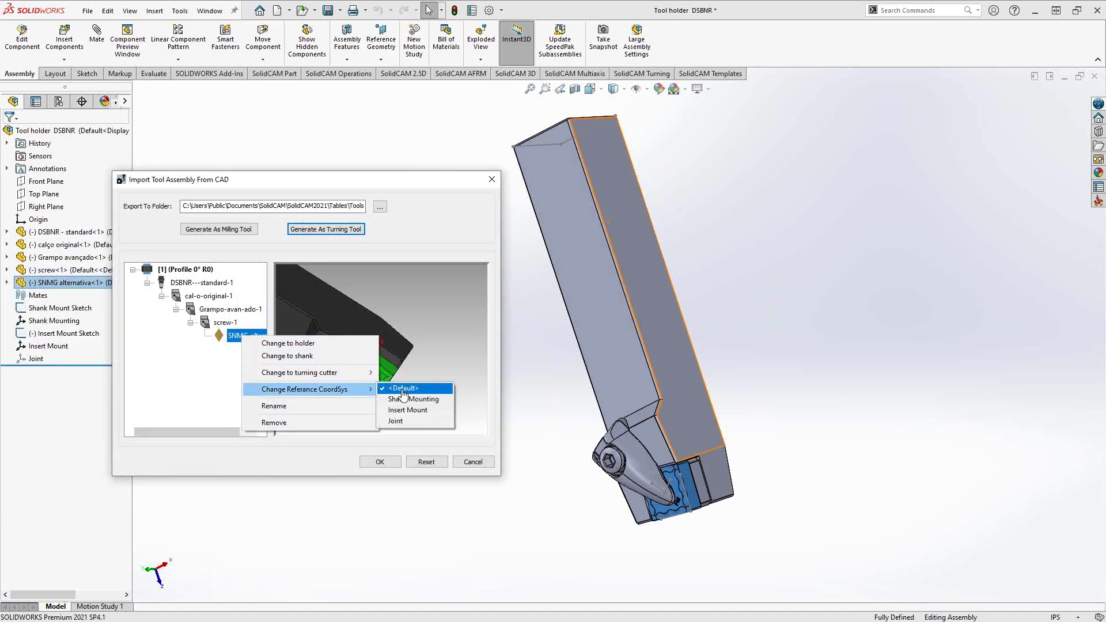
pyautogui.click(404, 409)
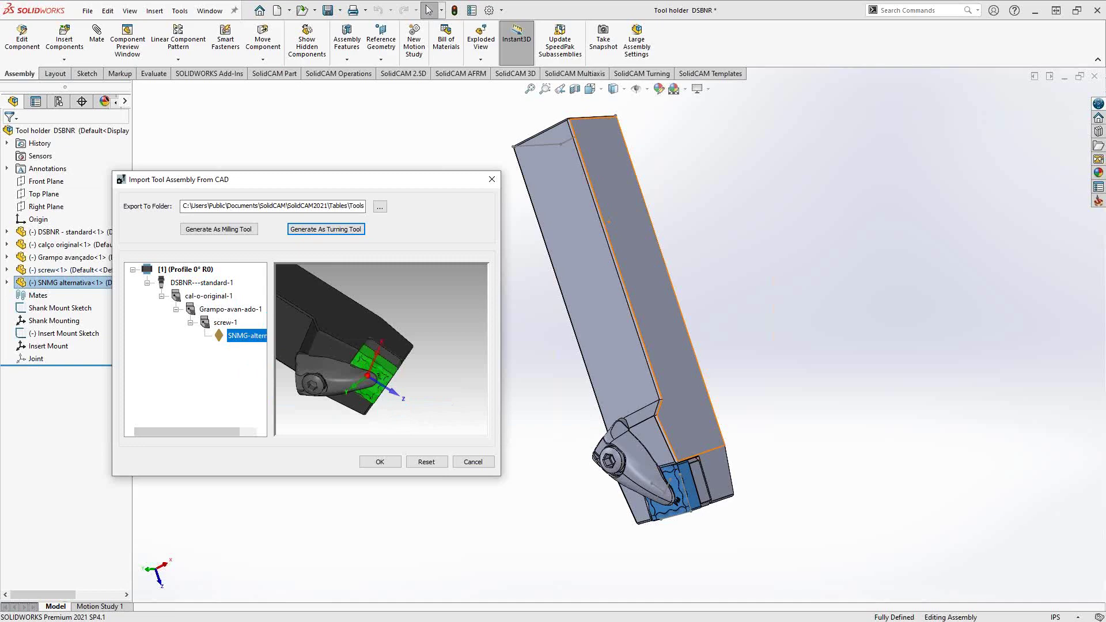
# - Change the DSBNR---standard-1 holder's reference coordinate system and confirm the tool import
pyautogui.rightClick(189, 283)
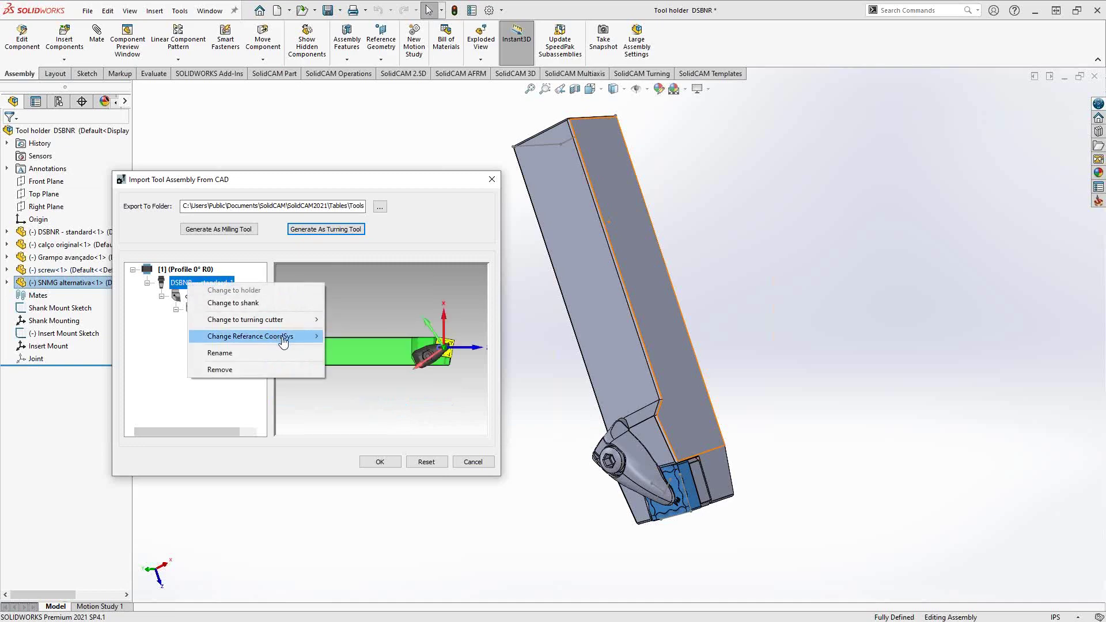
pyautogui.moveTo(283, 341)
pyautogui.click(354, 347)
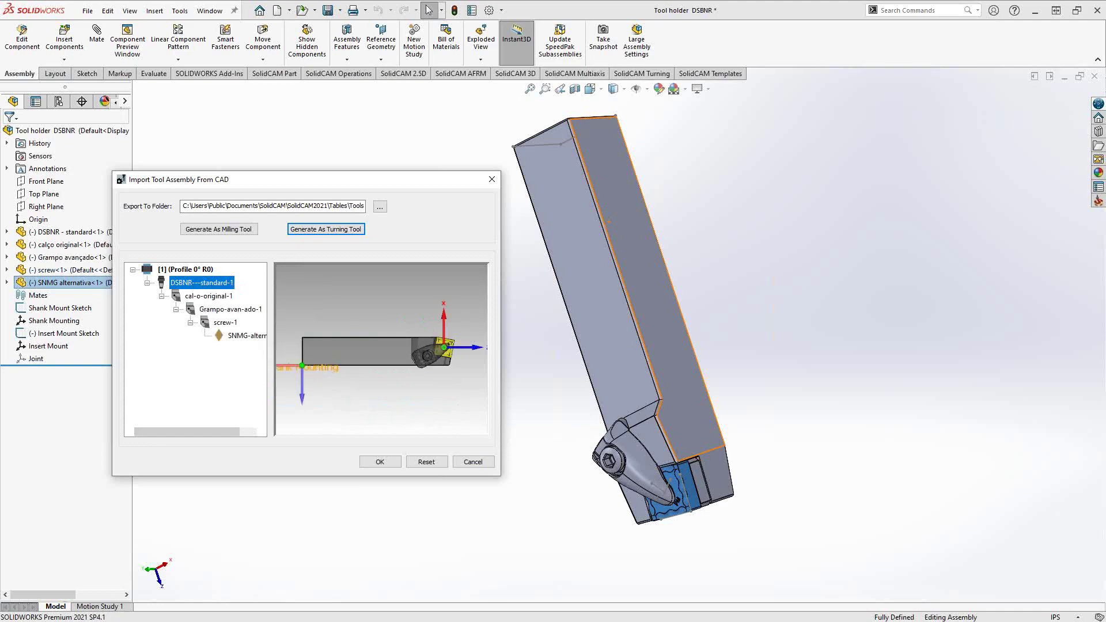
pyautogui.moveTo(407, 331); pyautogui.dragTo(386, 389, button='middle')
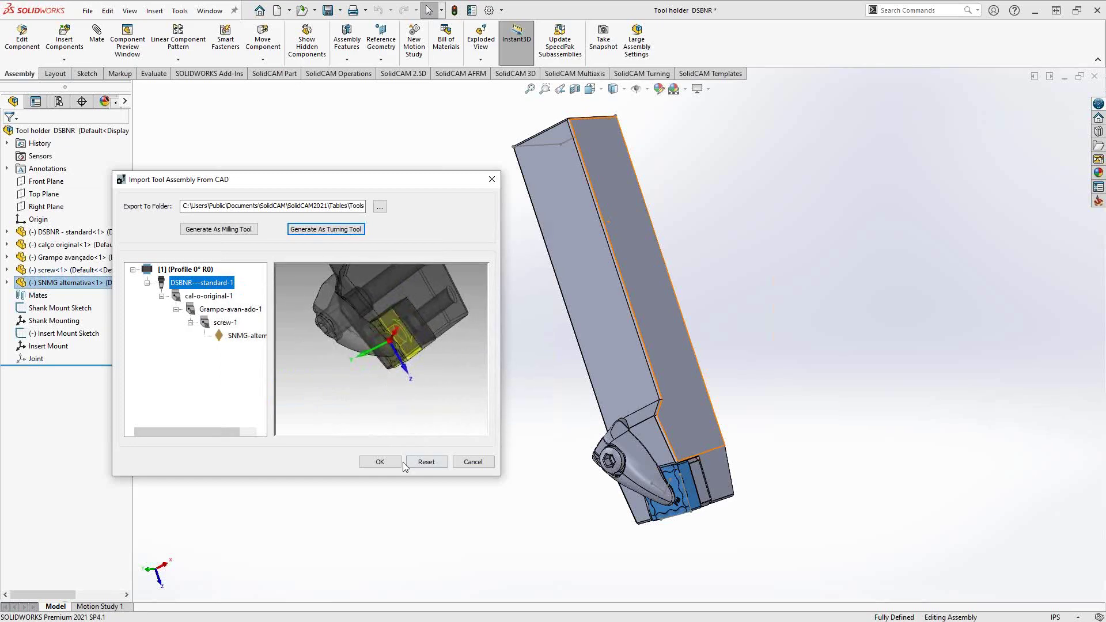
pyautogui.click(386, 464)
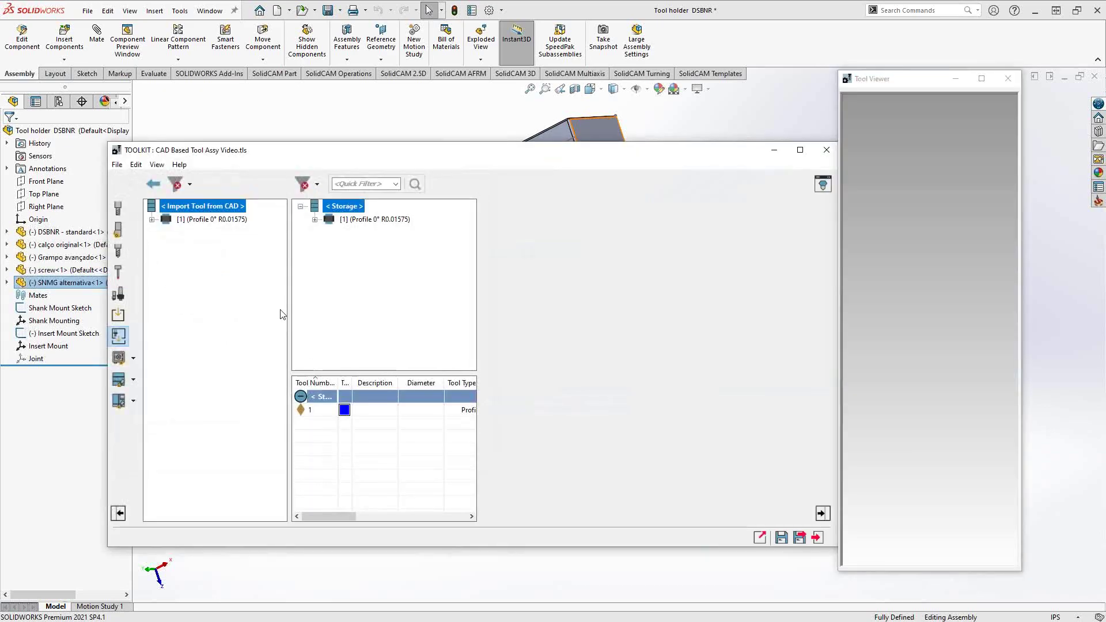
# - Send the imported Profile 0° R0.01575 tool to Storage
pyautogui.click(191, 220)
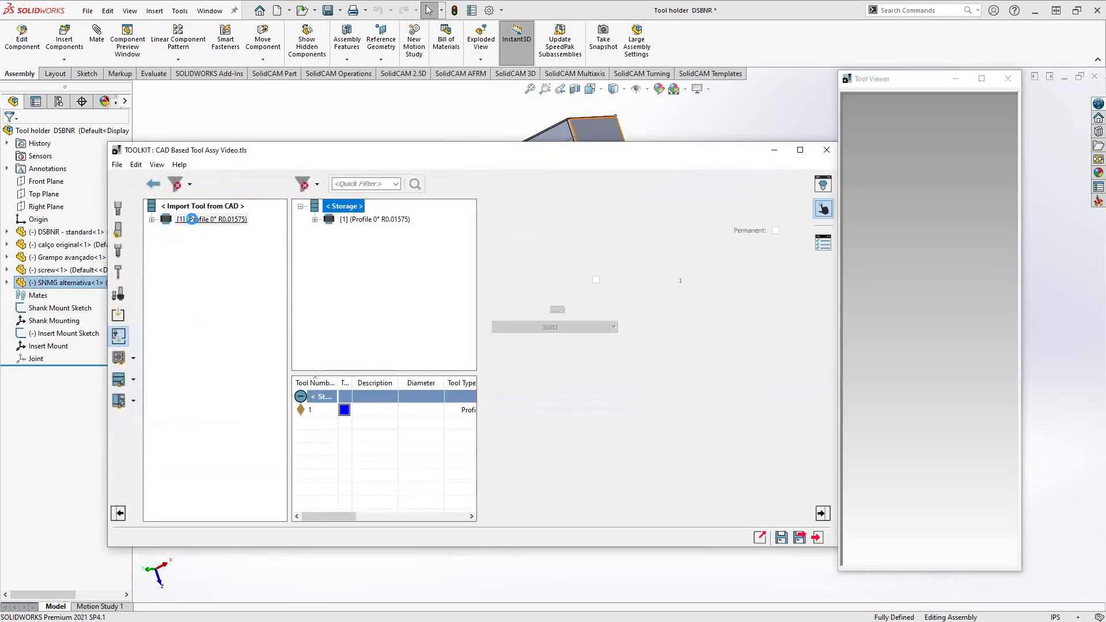
pyautogui.rightClick(190, 219)
pyautogui.click(237, 243)
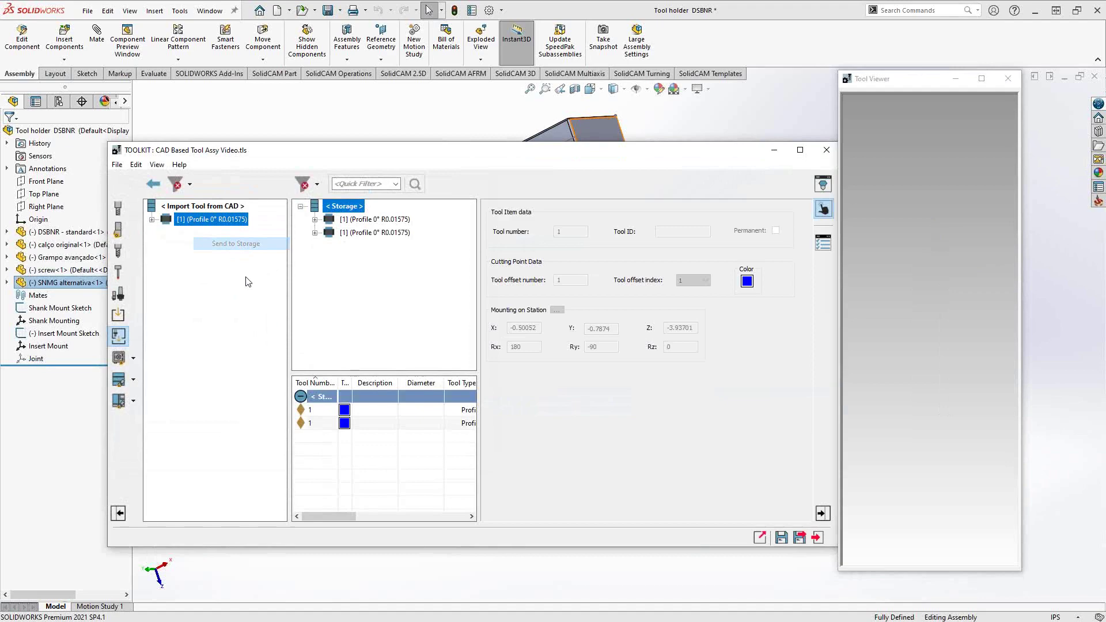
# - Expand the stored tool through DSBNR, cal-o-original, Grampo and screw nodes to select SNMG-alternativa-1
pyautogui.click(314, 233)
pyautogui.click(329, 247)
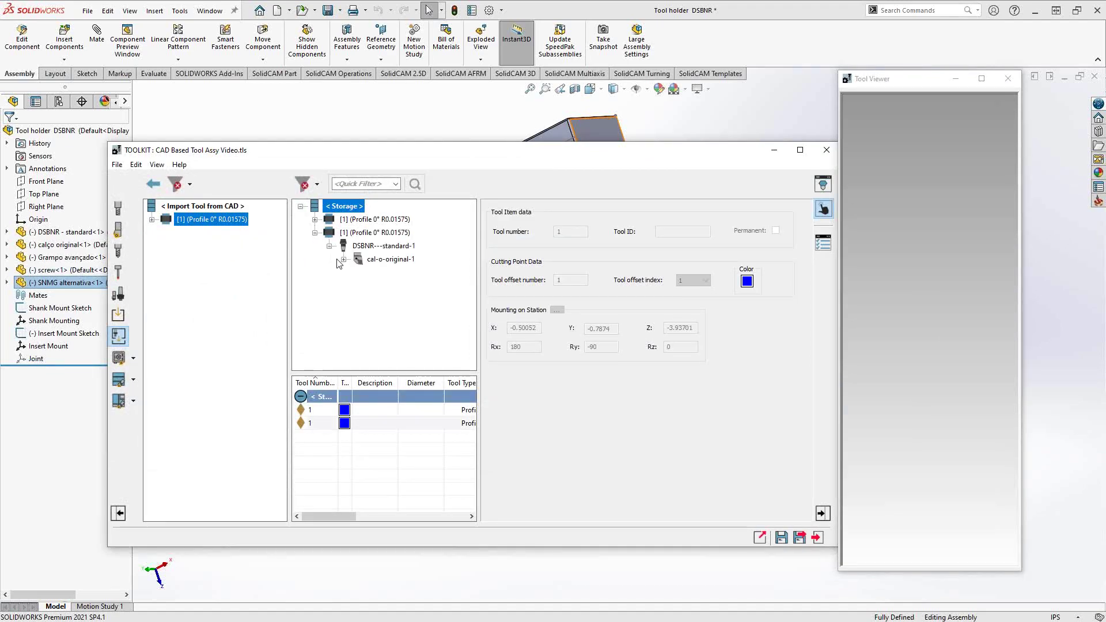
pyautogui.click(343, 259)
pyautogui.click(358, 272)
pyautogui.click(372, 286)
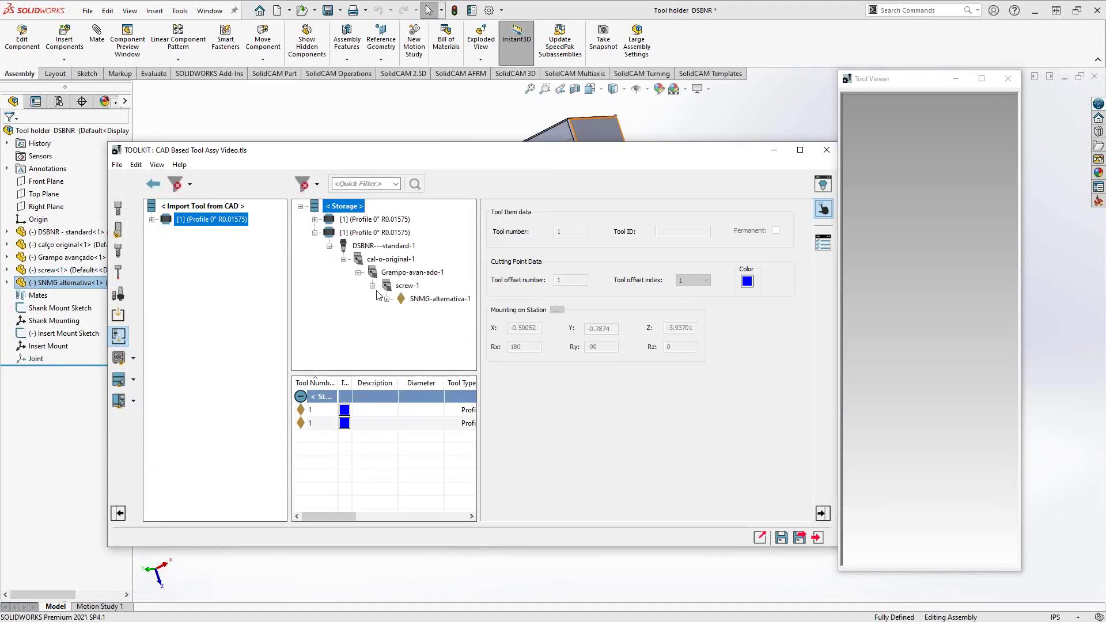
pyautogui.click(427, 299)
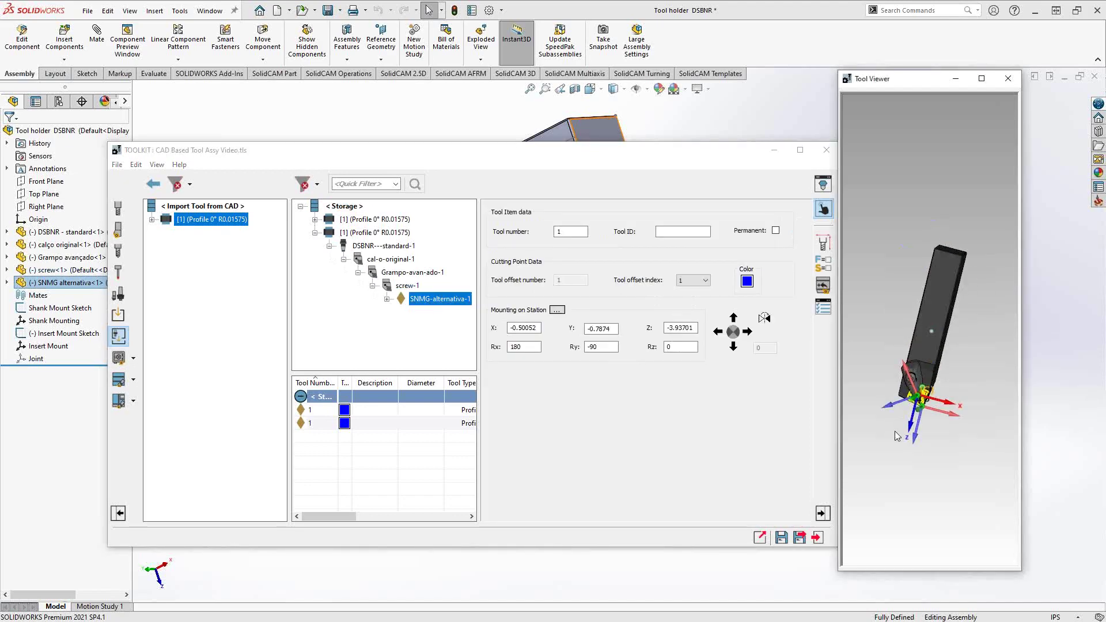
pyautogui.scroll(5, 922, 375)
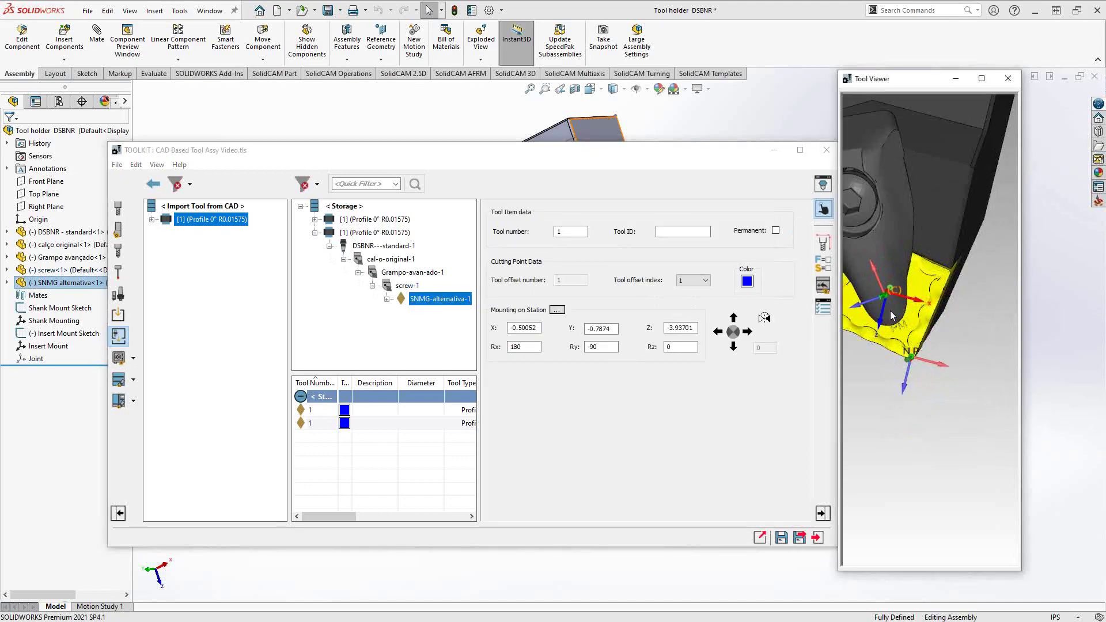
pyautogui.moveTo(891, 316); pyautogui.dragTo(922, 341, button='middle')
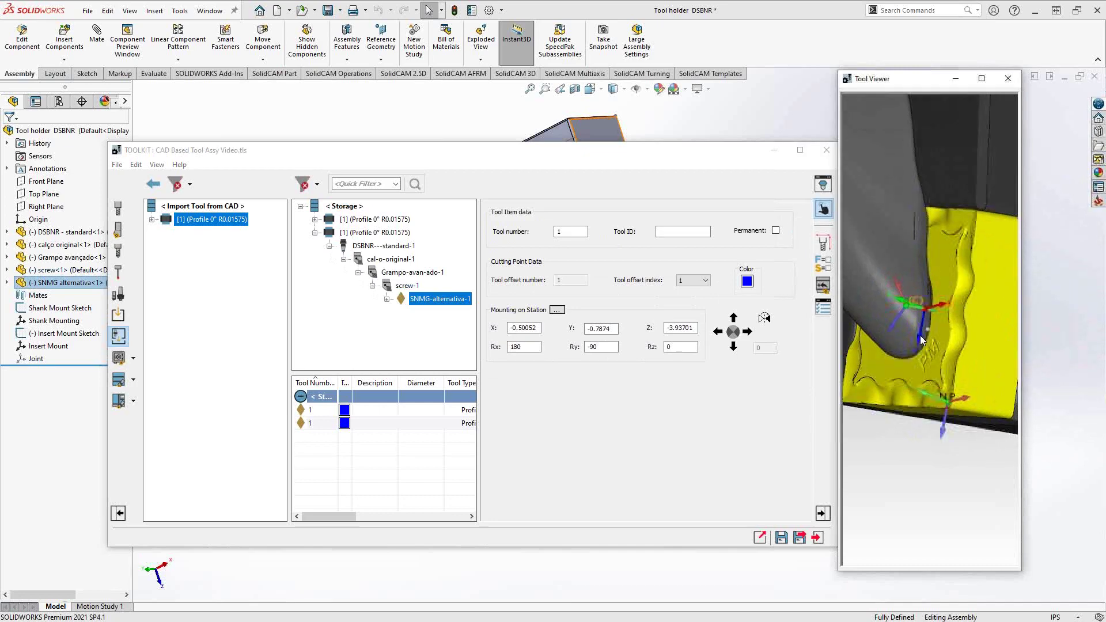
pyautogui.scroll(-5, 921, 340)
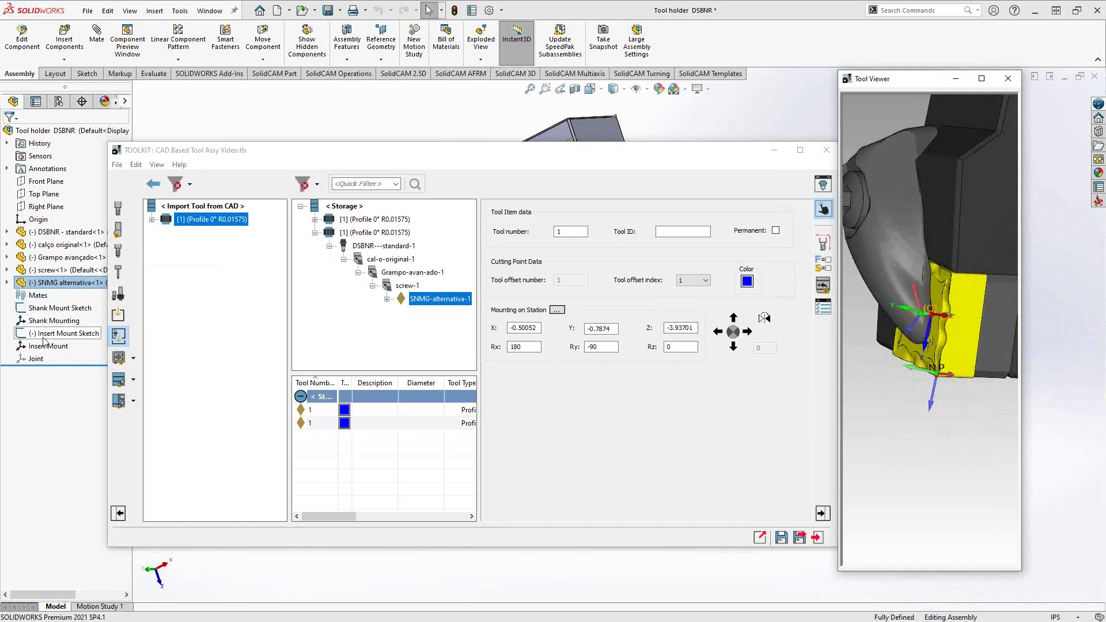
pyautogui.moveTo(1016, 326); pyautogui.dragTo(967, 308, button='middle')
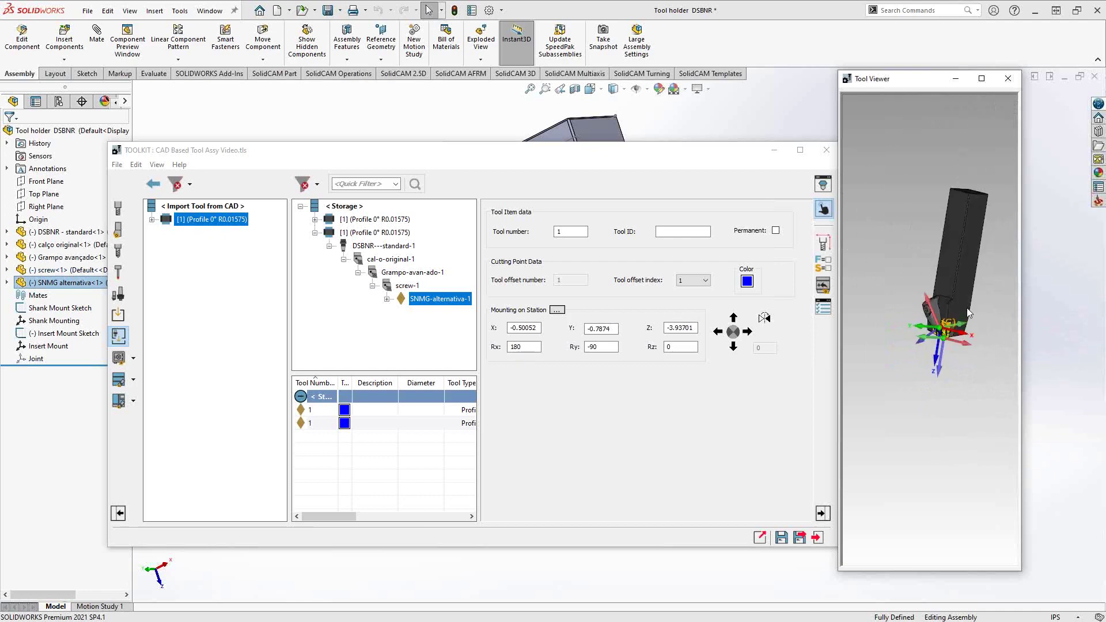